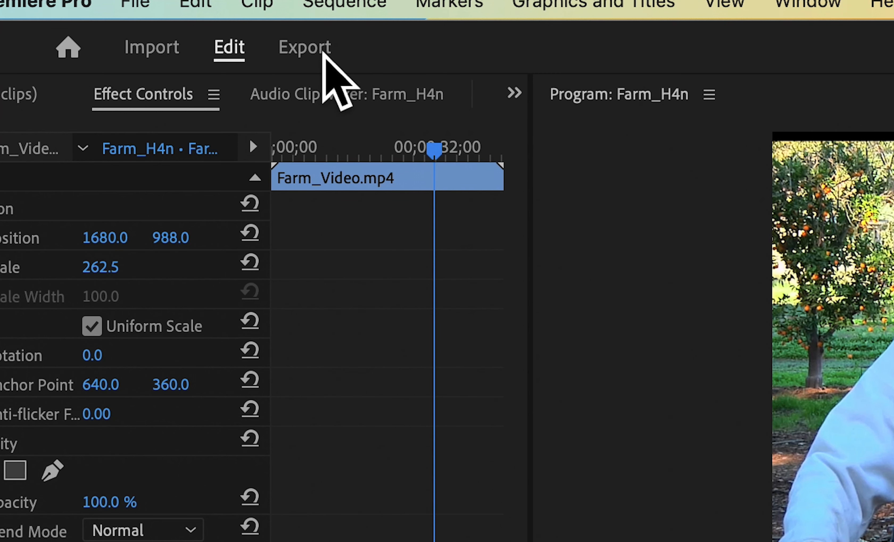
Step: Open the export settings for the Farm_H4n sequence and send it to the Media Encoder queue
left_click(323, 54)
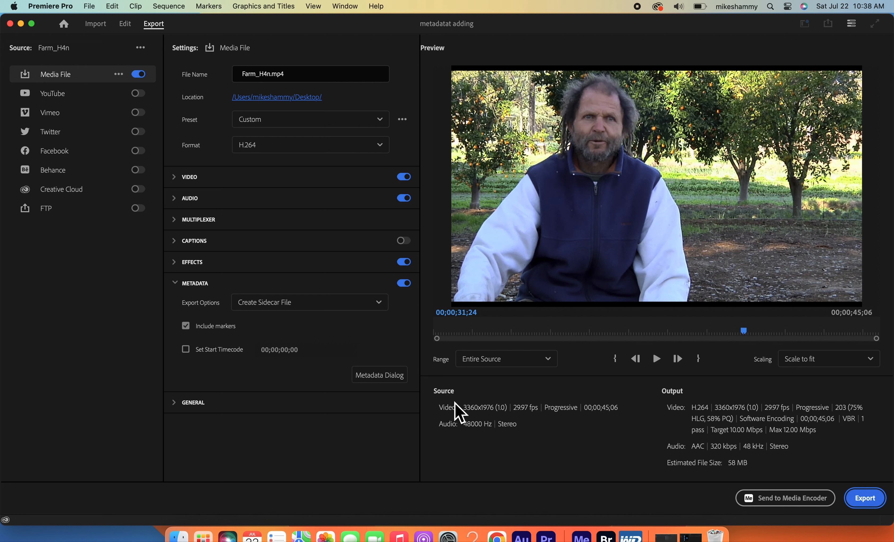
left_click(776, 498)
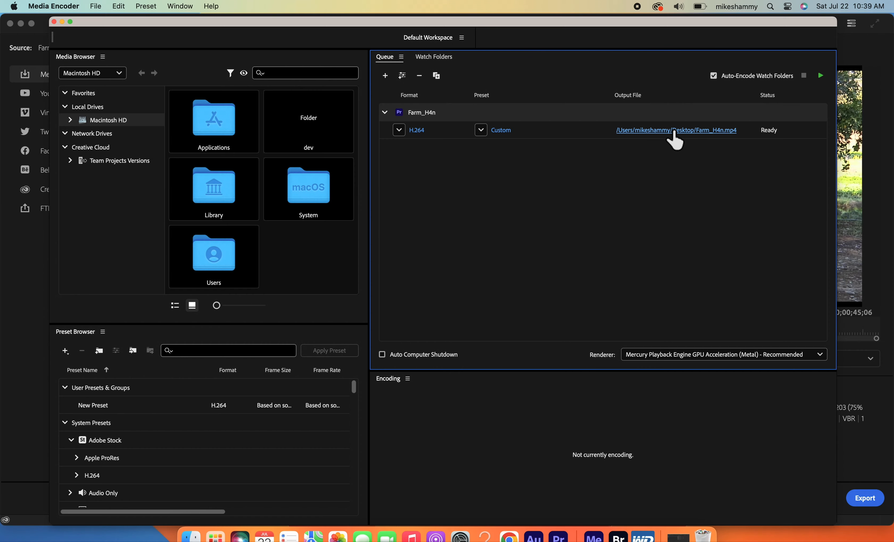
Step: Save the queued output under the file name "Farmer Bob 1080p veggie.mp4" on the Desktop
left_click(675, 132)
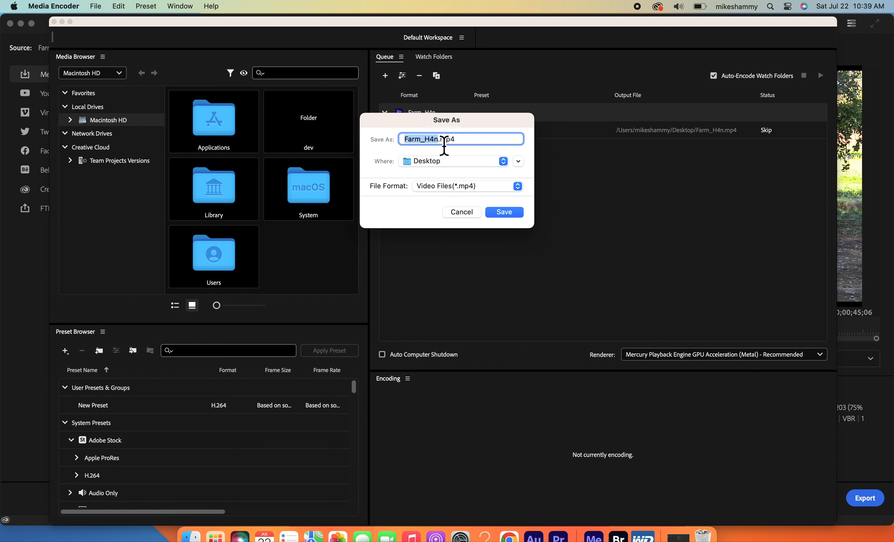
type("BOB")
key("BackSpace")
key("BackSpace")
key("BackSpace")
type("Farmer ")
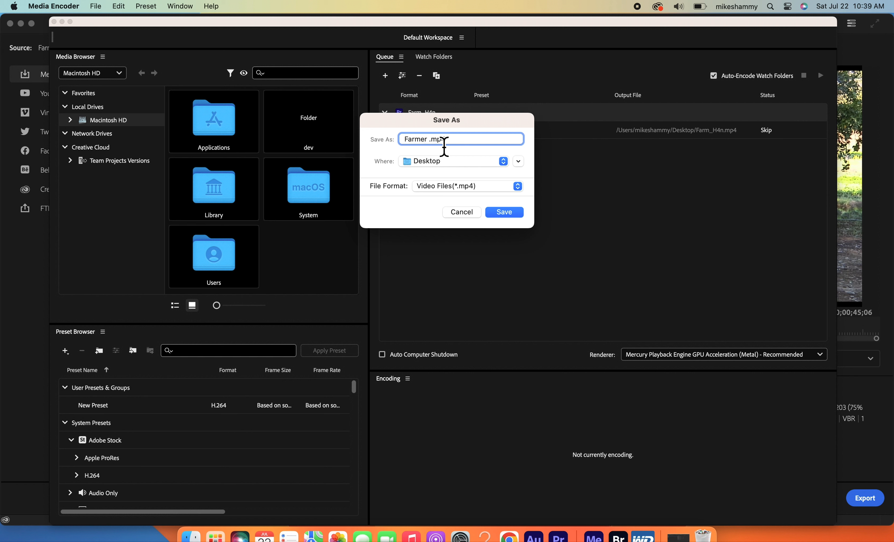
type("Bob")
type(" 30")
key("BackSpace")
key("BackSpace")
type("080p veggie")
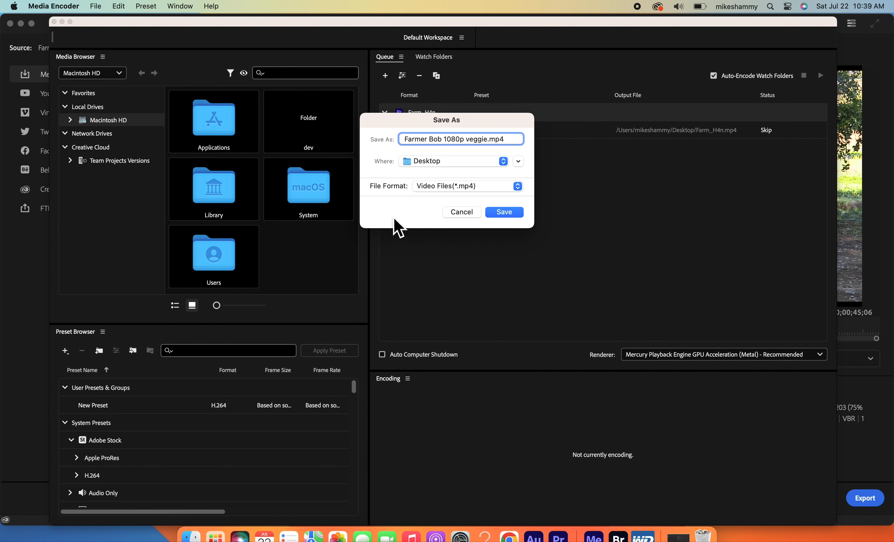
left_click(514, 216)
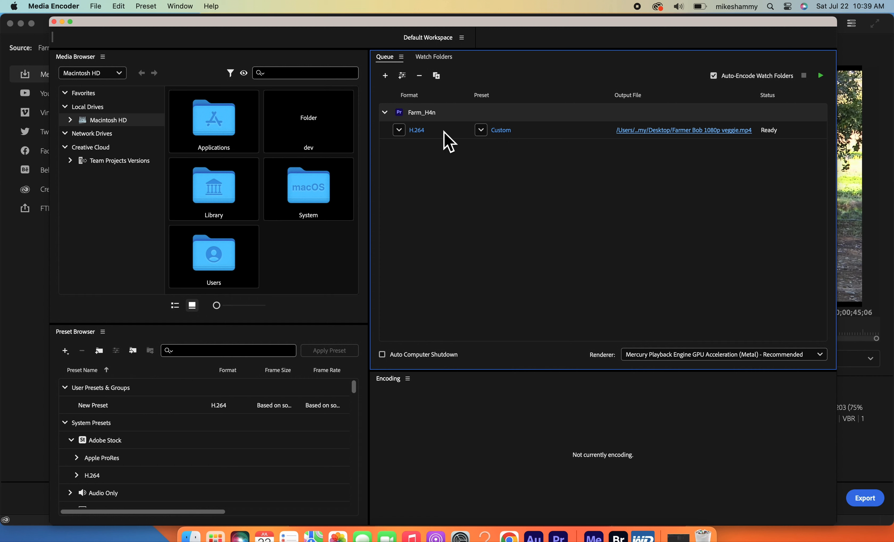
Step: Configure the queued export as H.264 with the High Quality 1080p HD preset and captions set to Create Sidecar File
left_click(498, 133)
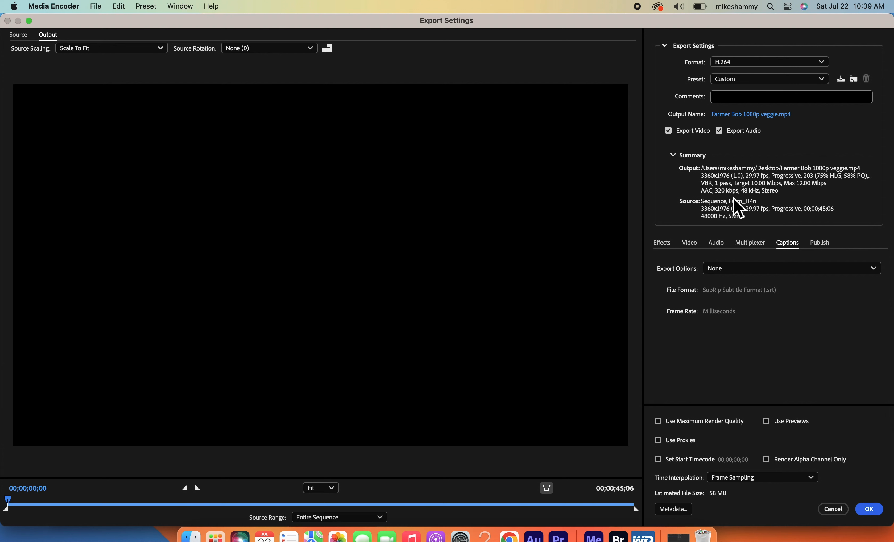
left_click(822, 63)
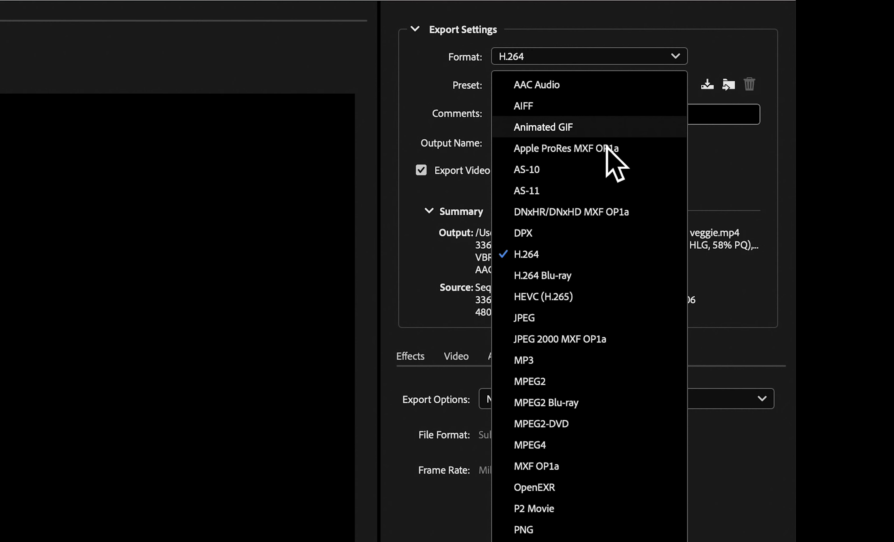
left_click(536, 260)
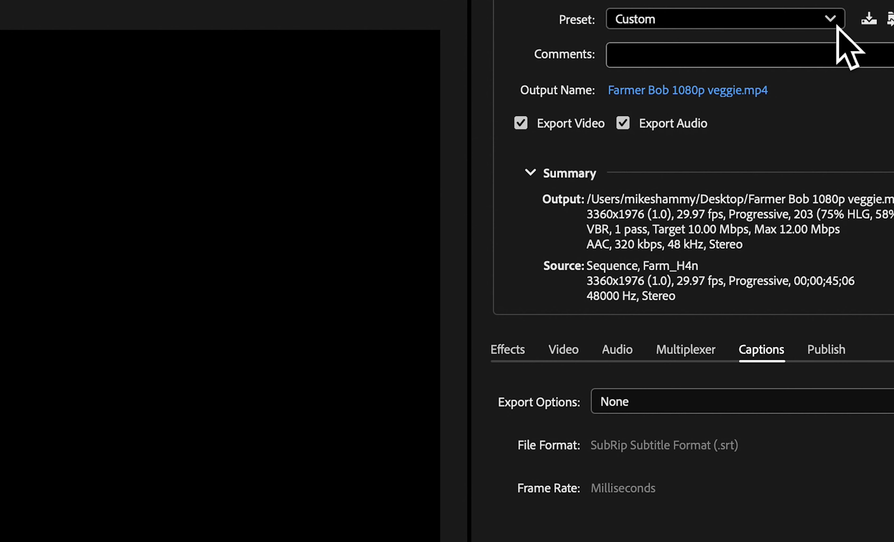
left_click(680, 90)
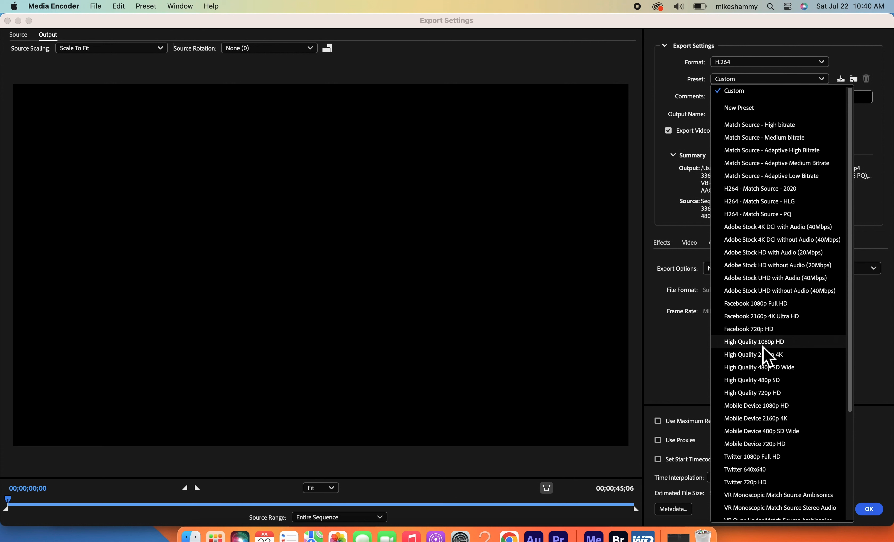
left_click(763, 346)
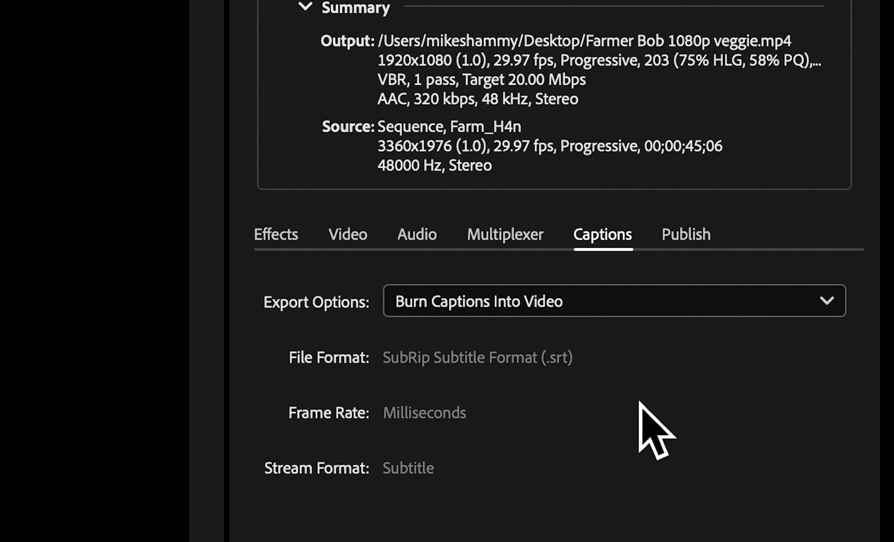
left_click(839, 303)
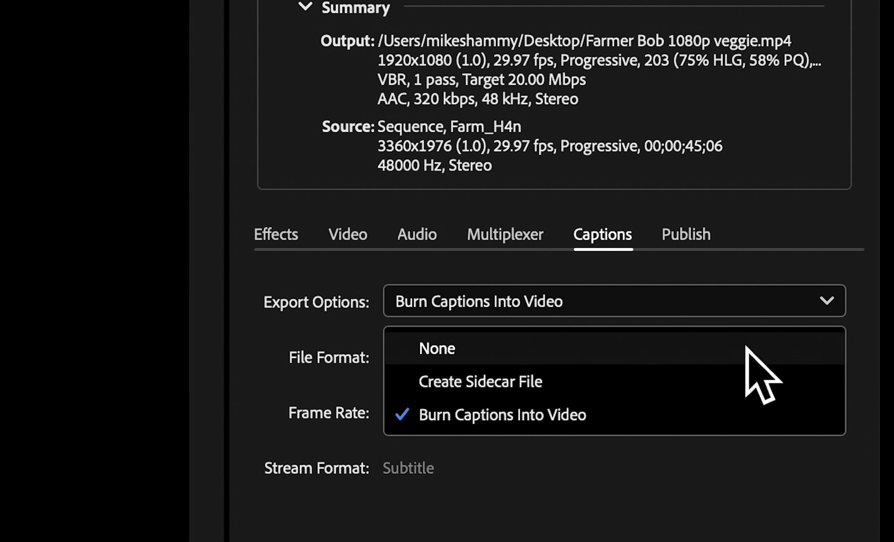
left_click(541, 382)
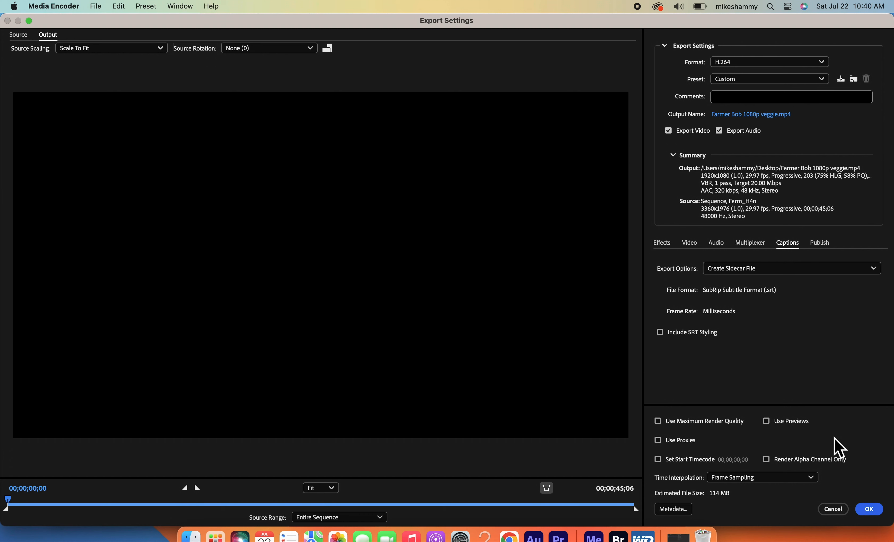
Step: Enter the creator's first name as both contributor and author in the Dublin Core section of the export metadata
left_click(682, 511)
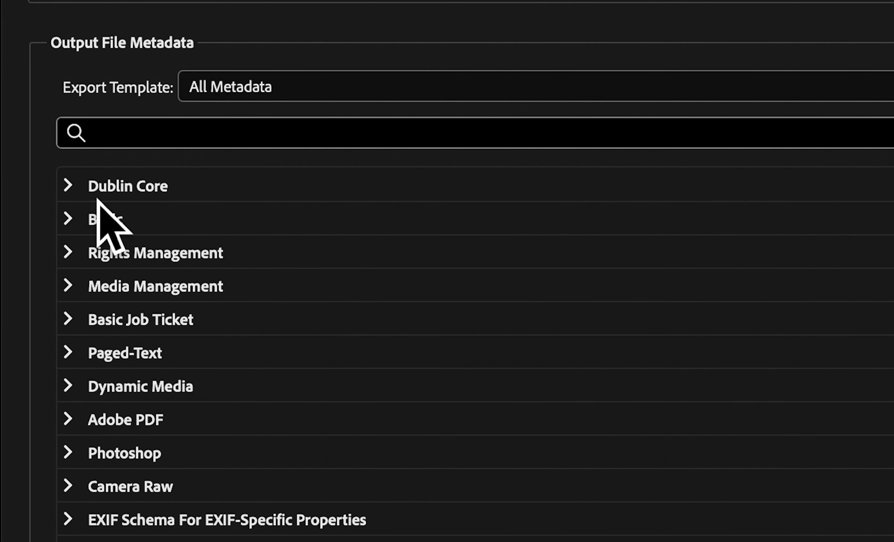
left_click(75, 194)
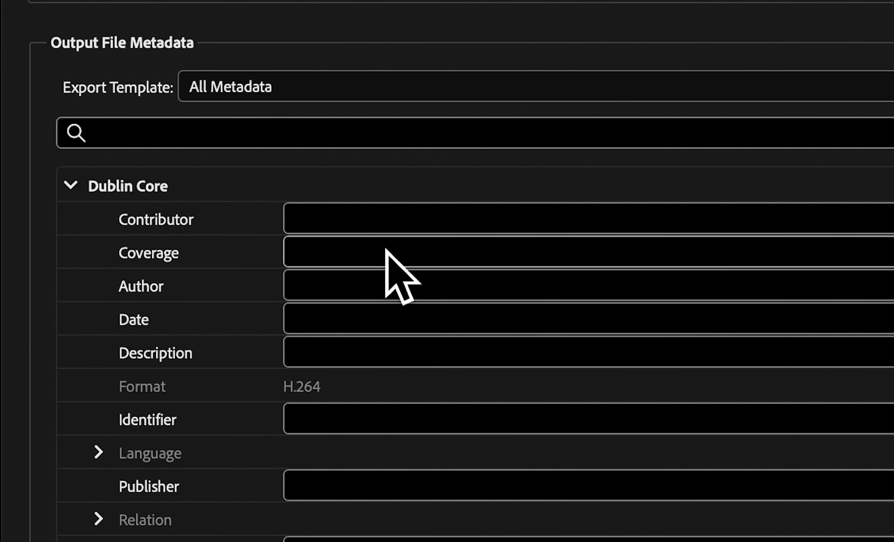
left_click(331, 219)
type("mike")
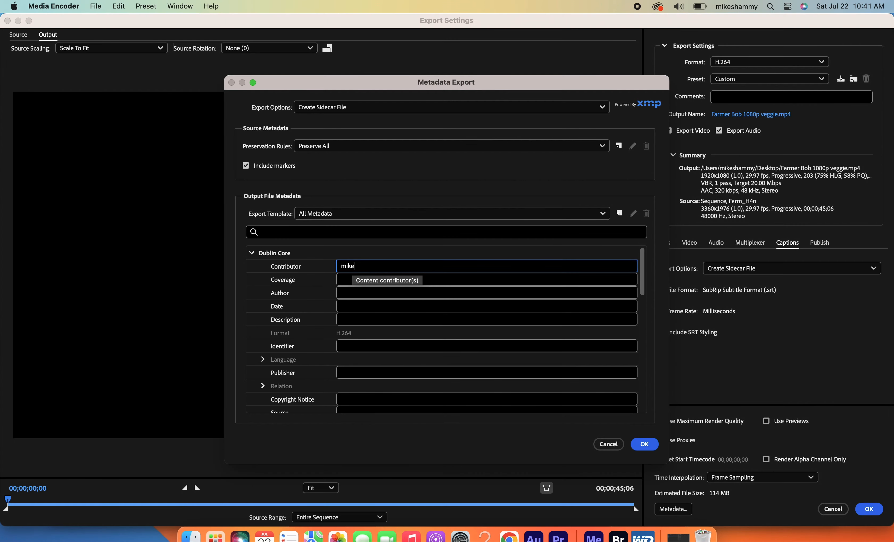
key("Return")
left_click(349, 294)
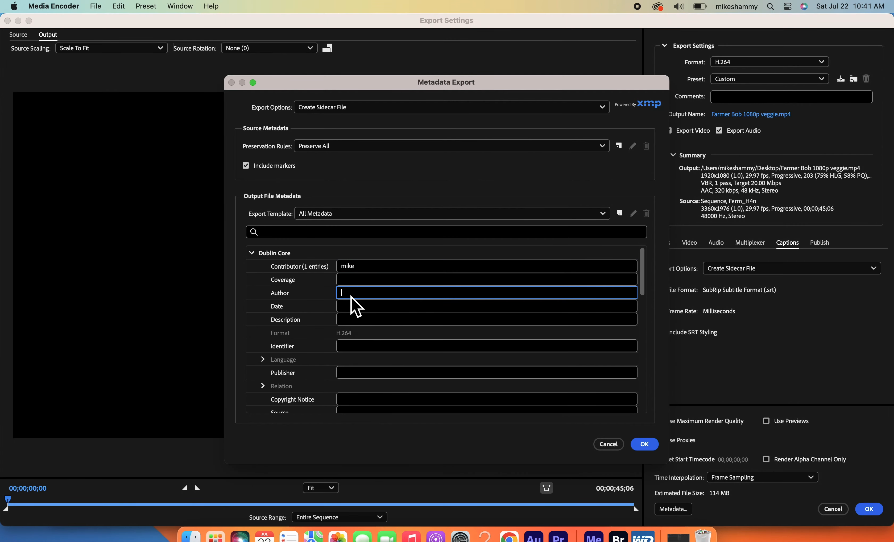
type("mike")
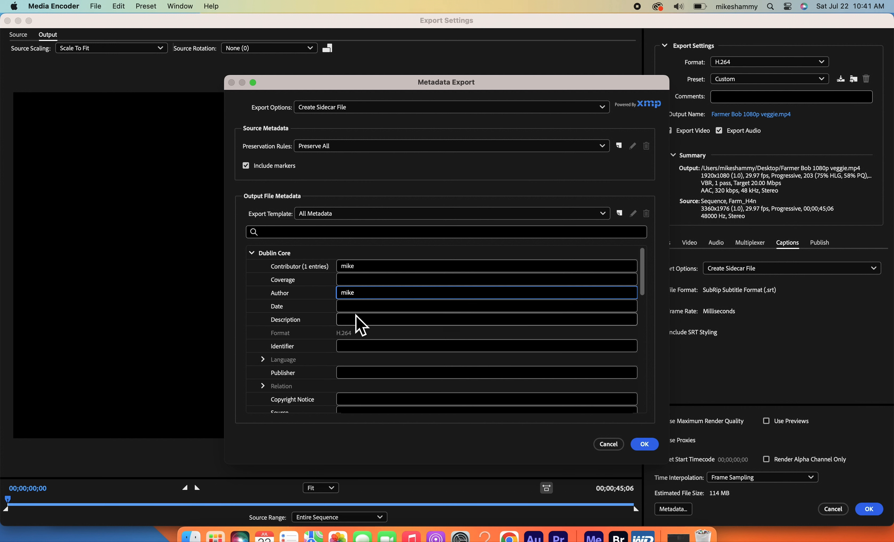
Step: Set the Dublin Core date to 7/20/2023
left_click(355, 308)
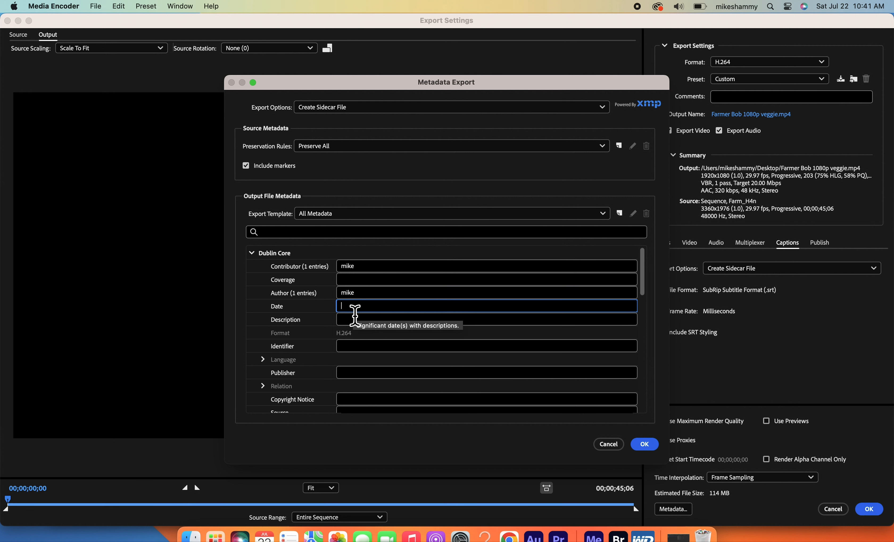
type("7/2")
type("0/")
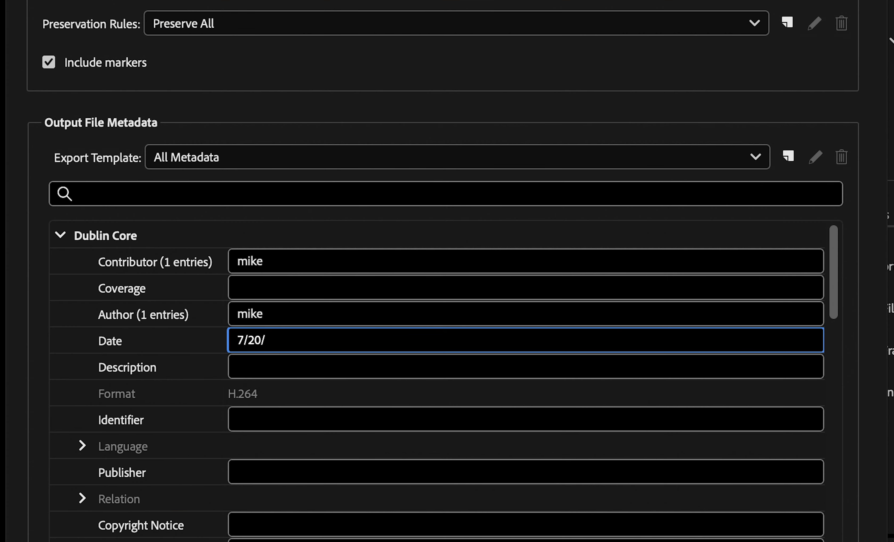
type("2023")
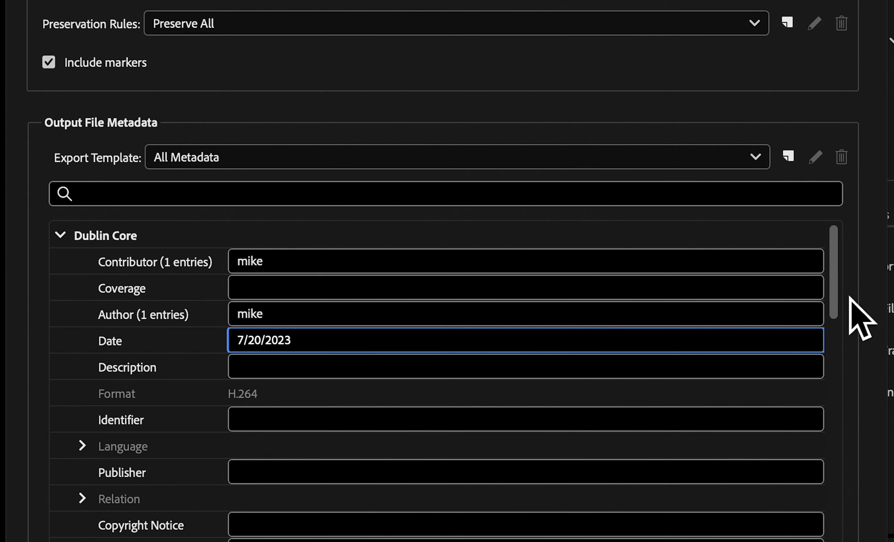
Step: Enter "peas, carrots, corn" as the Dublin Core keywords
left_click(841, 287)
left_click_drag(841, 287, 842, 328)
scroll(854, 383, "down", 3)
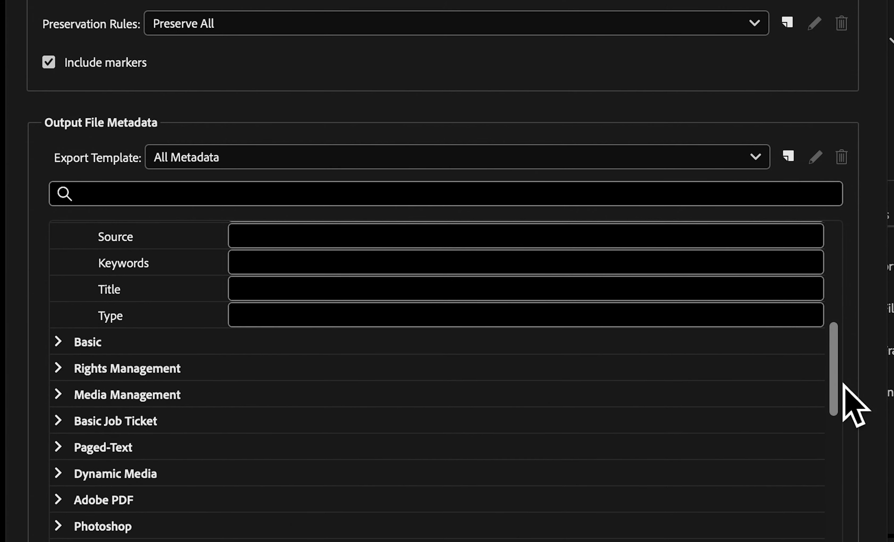
left_click(266, 272)
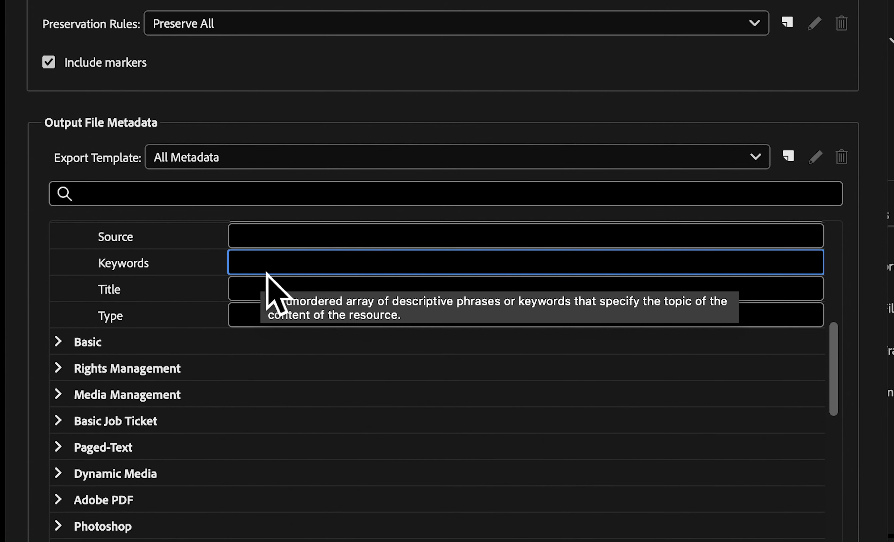
type("peas, carrots, corn")
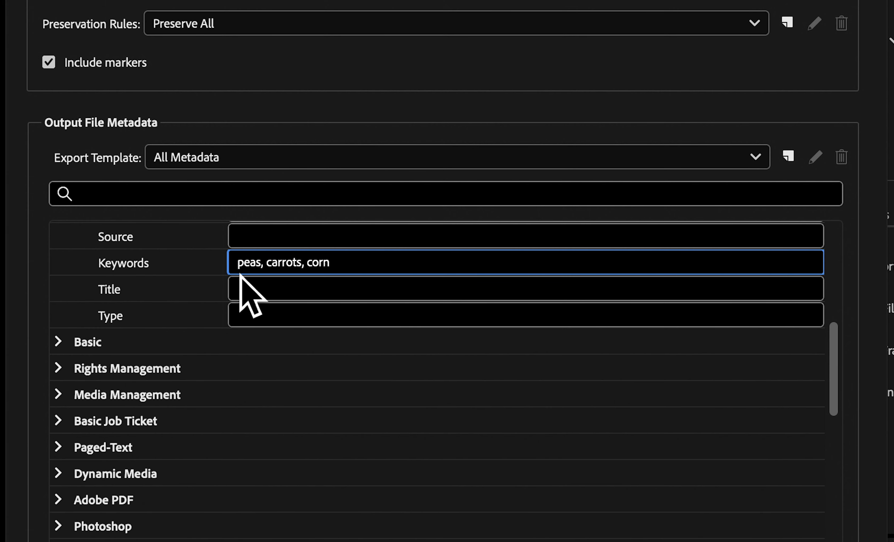
left_click(186, 300)
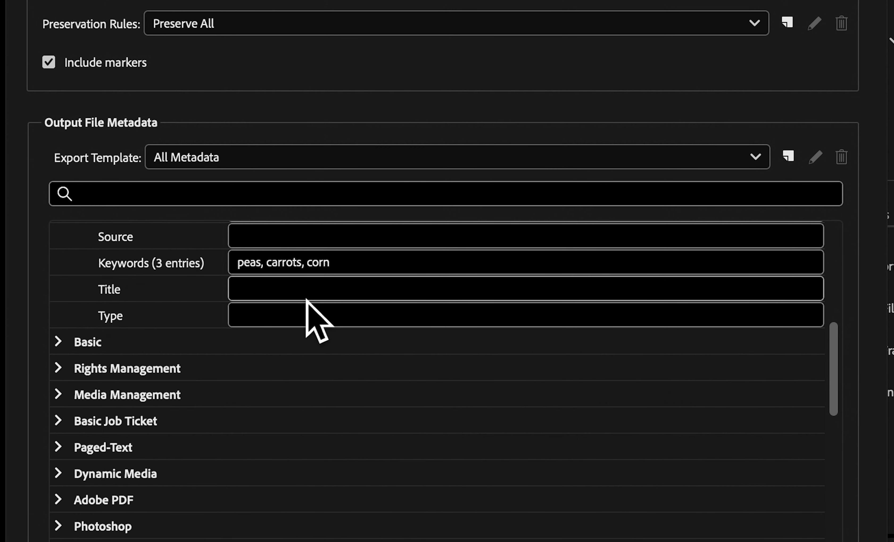
Step: Enter the title "farmer bob the veggie far" and accept both the metadata and the export settings
left_click(256, 298)
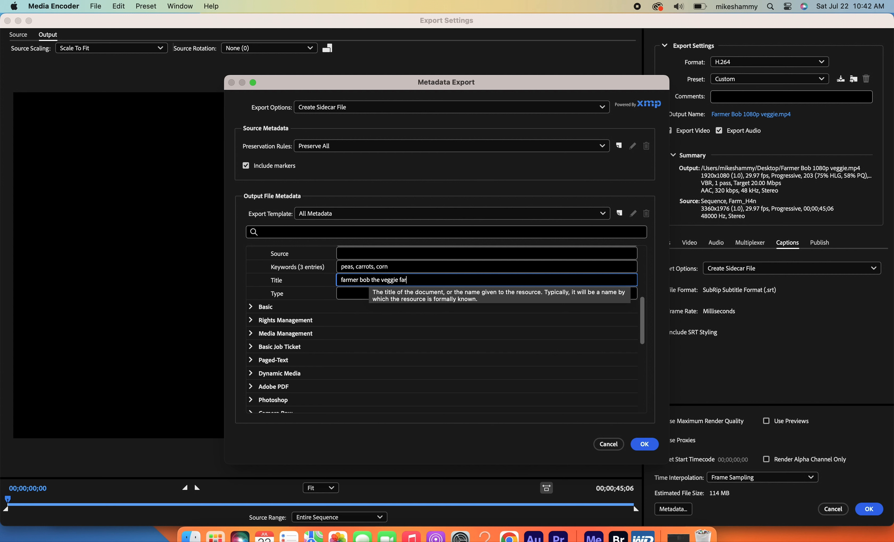
left_click(652, 448)
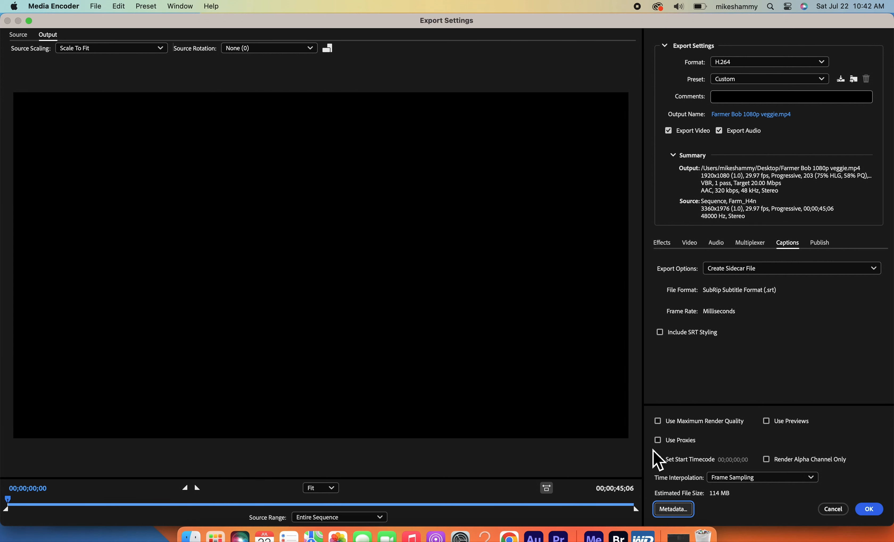
left_click(875, 514)
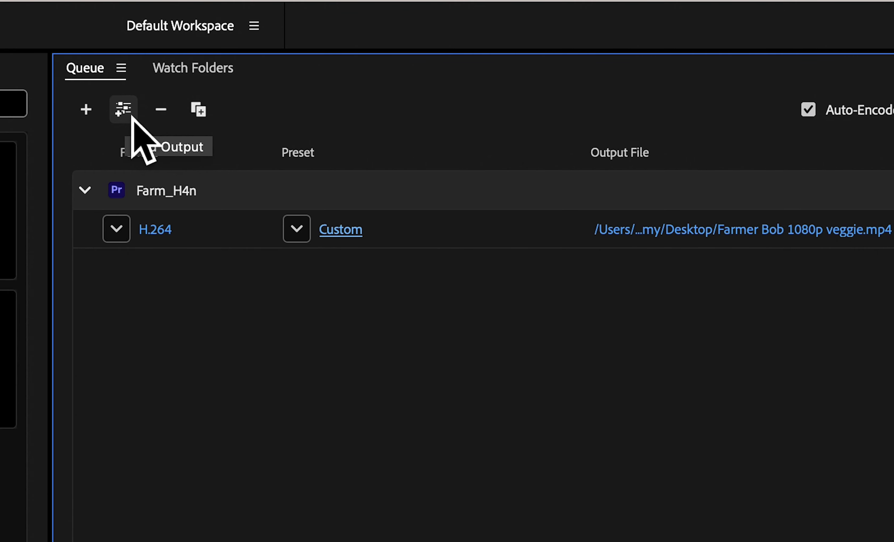
Step: Add a second output to the Farm_H4n source in the queue
left_click(265, 357)
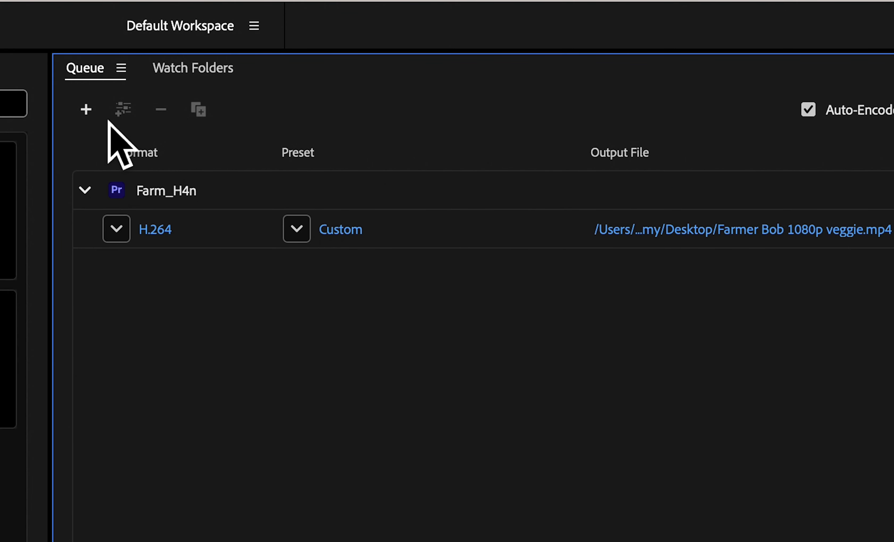
left_click(191, 195)
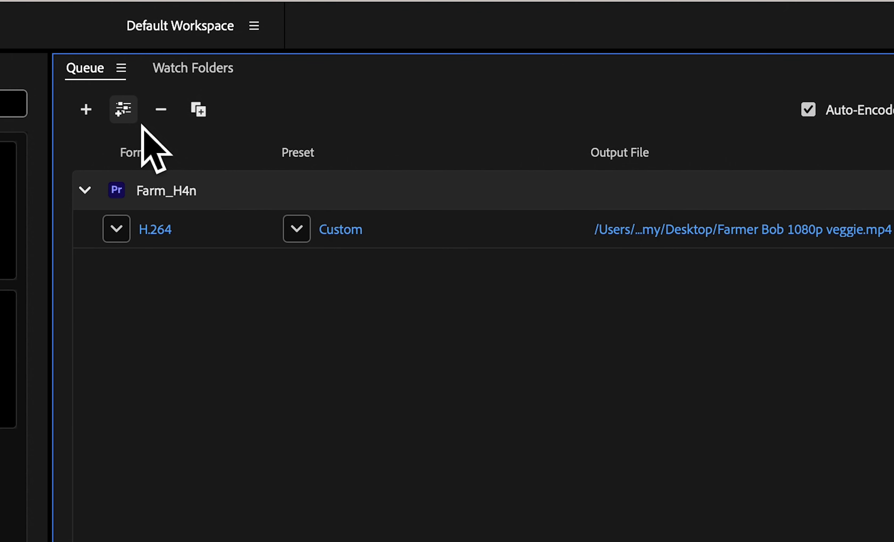
left_click(123, 110)
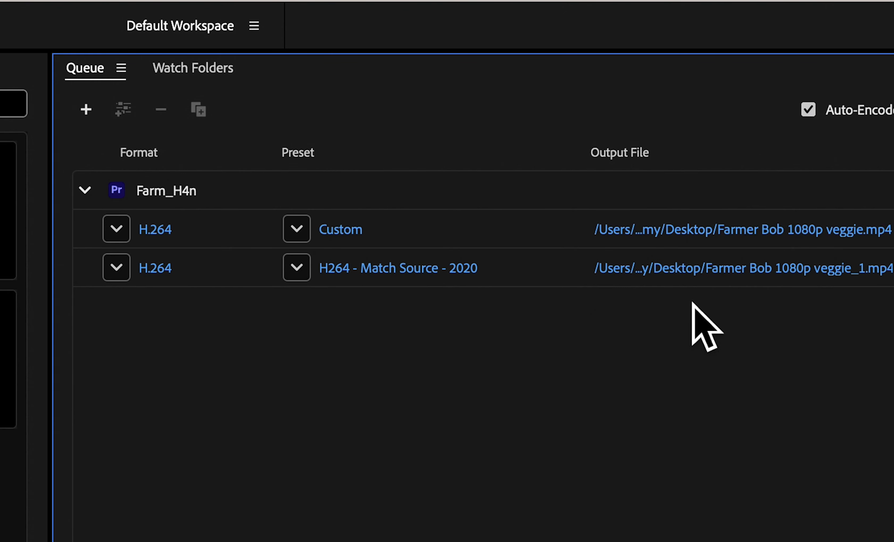
Step: Rename the second output of the Farm_H4n source as "Bob the Fruit farmer", saved to the Desktop
left_click(707, 270)
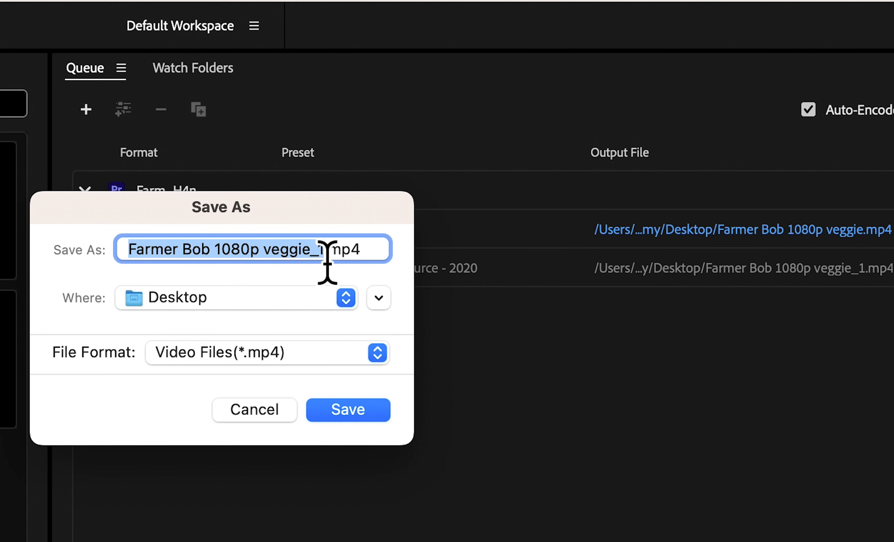
key("BackSpace")
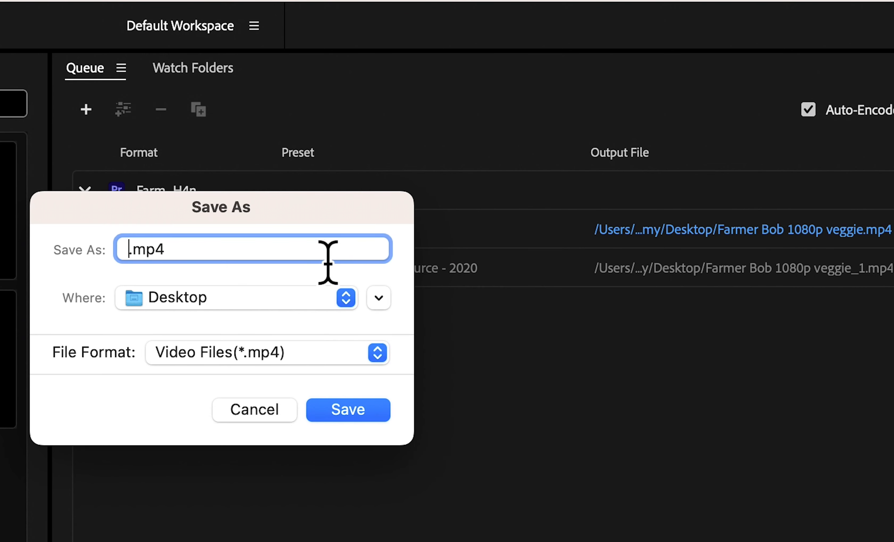
type("Bob the Fr")
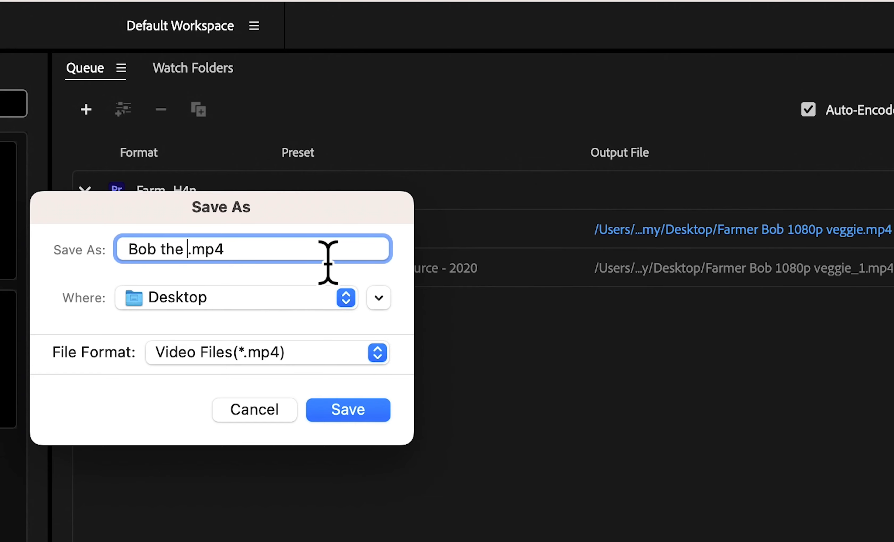
type("utit")
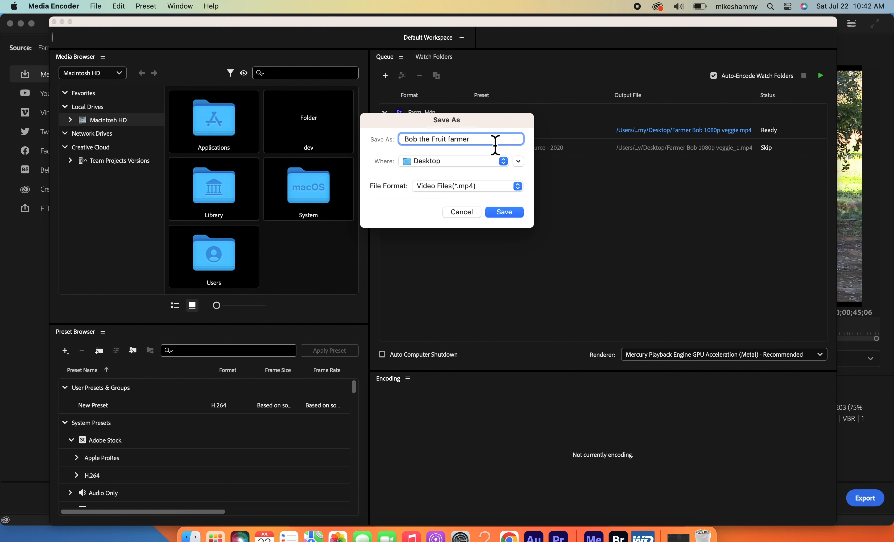
left_click(512, 213)
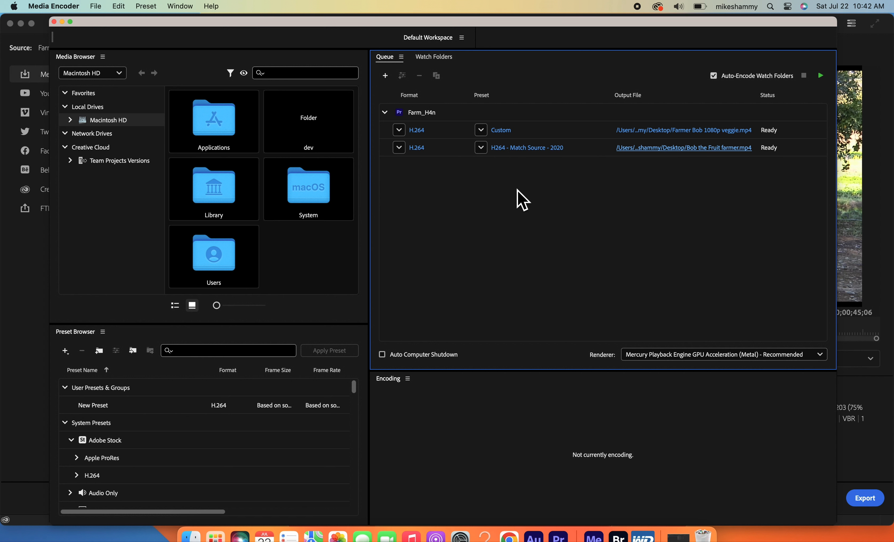
Step: Open the second output's export metadata and fill in the Dublin Core contributor's and author's first names
mouse_move(503, 155)
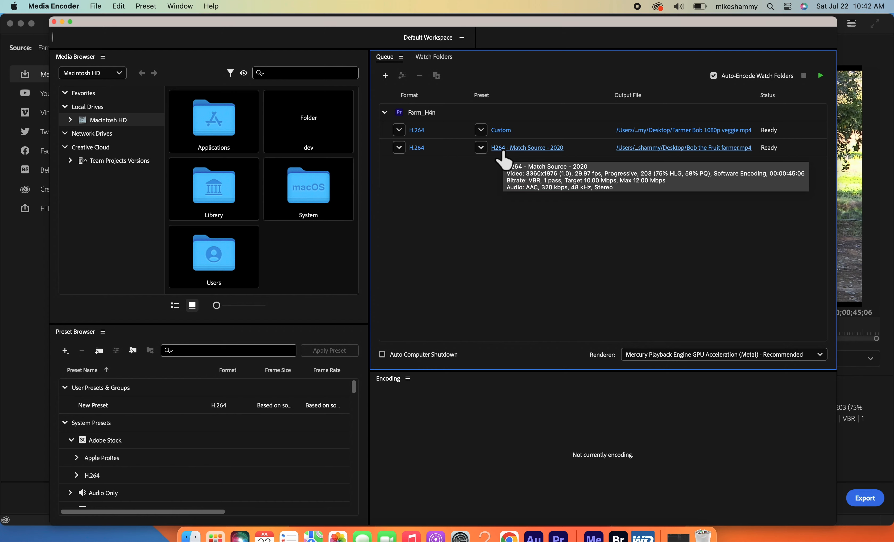
left_click(504, 153)
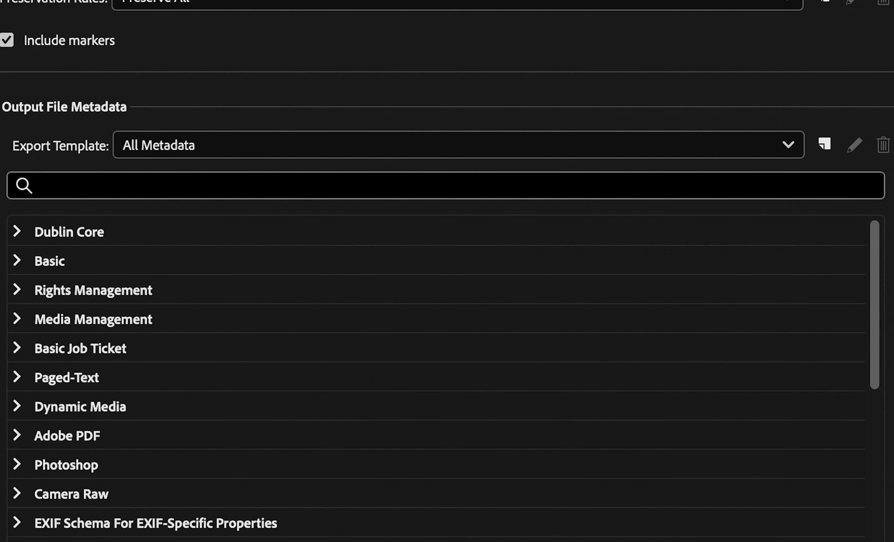
left_click(21, 233)
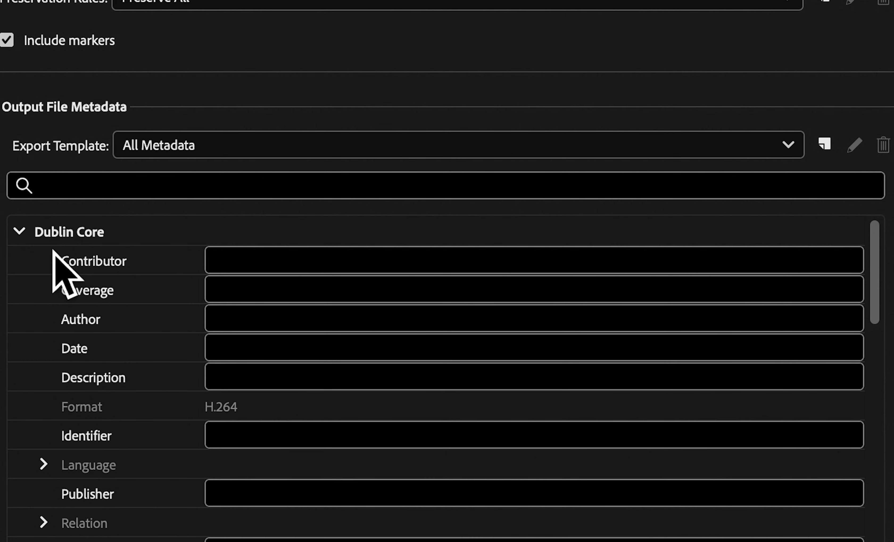
left_click(239, 323)
left_click(248, 269)
type("steve")
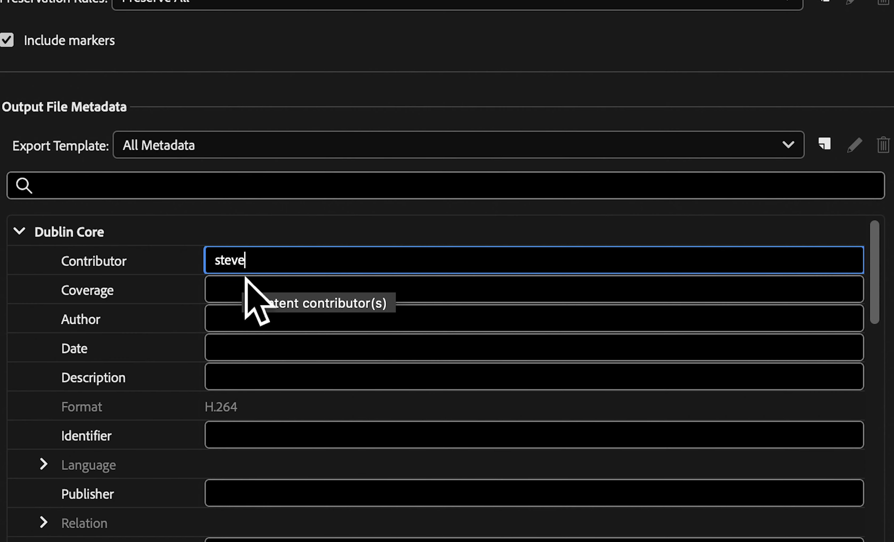
key("Return")
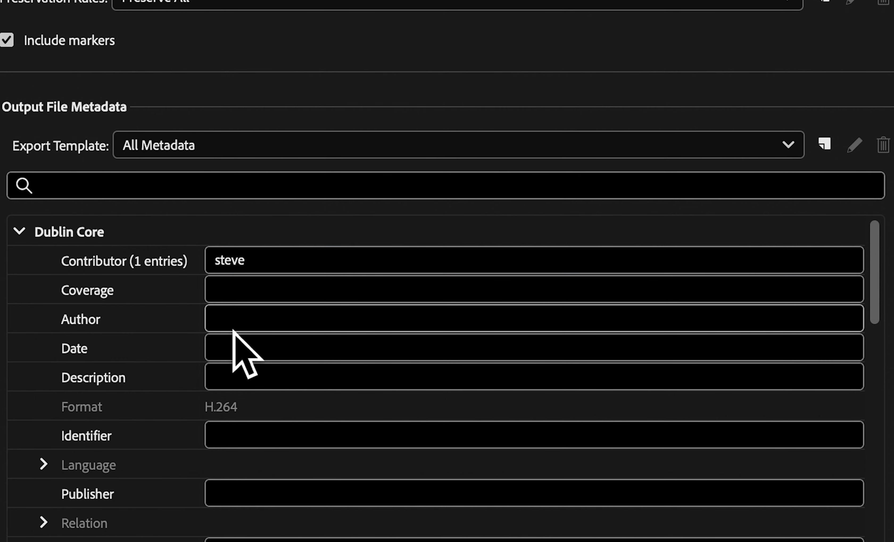
left_click(233, 323)
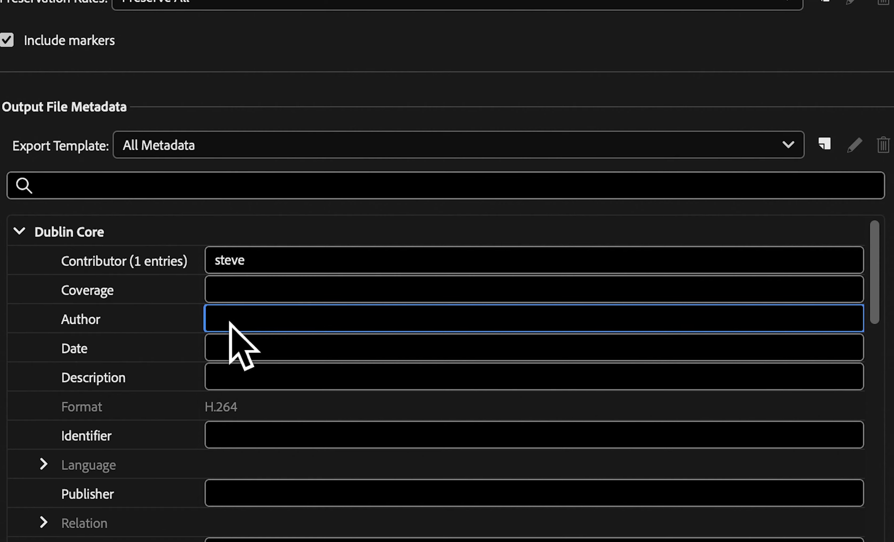
type("steve")
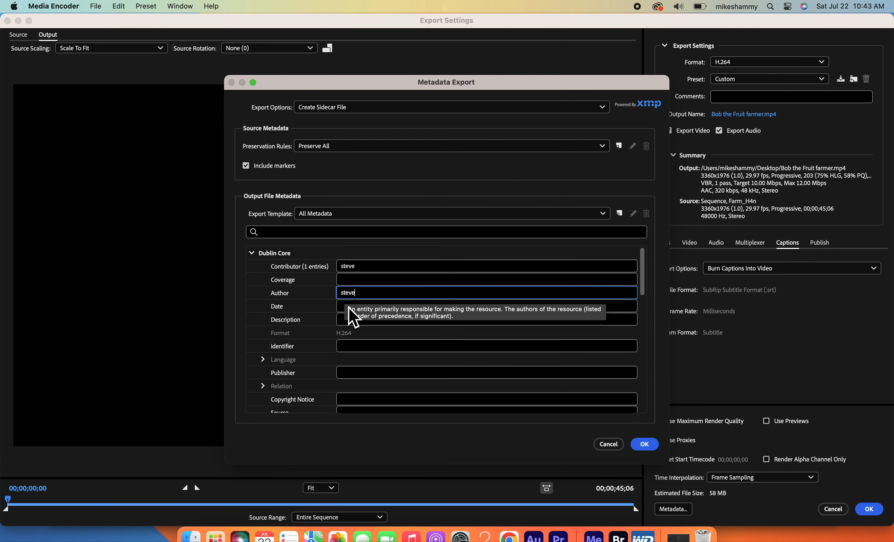
Step: Enter "apple, grapes,oranges" as the Dublin Core keywords for the fruit farmer output
left_click(348, 311)
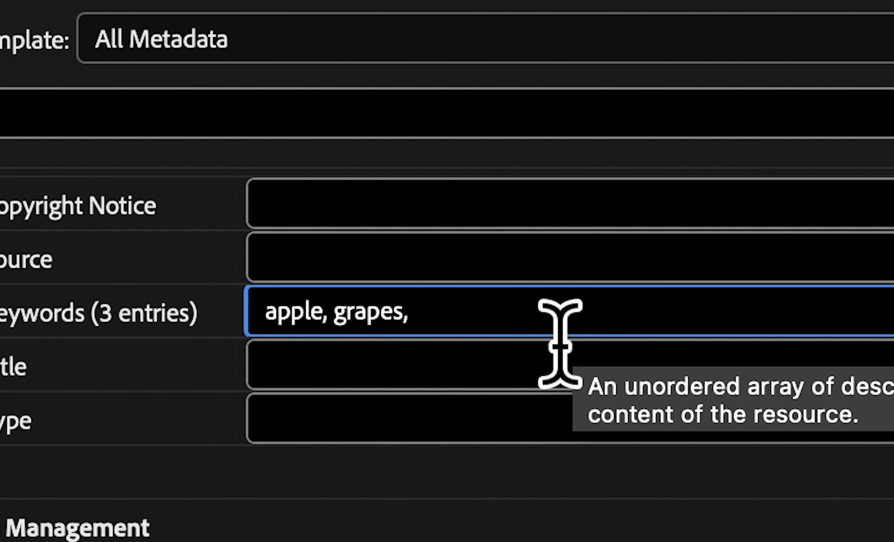
type("oranges")
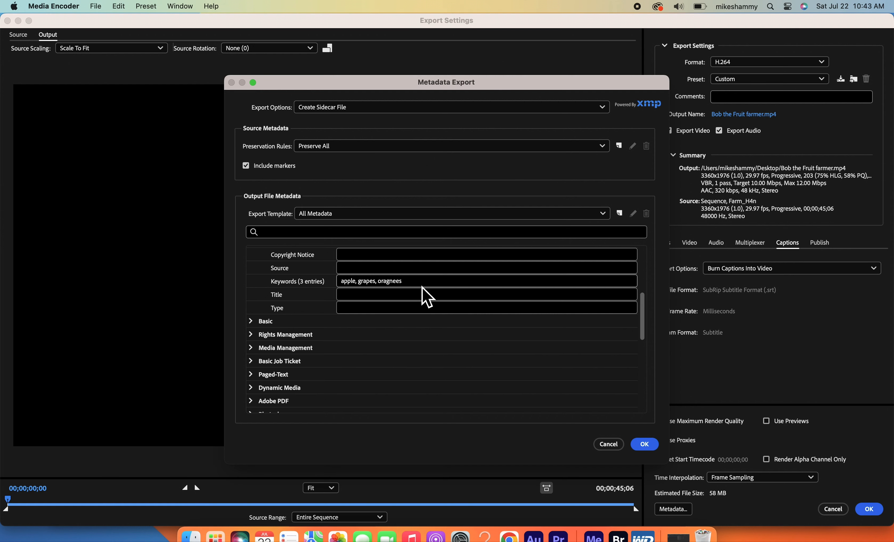
double_click(414, 283)
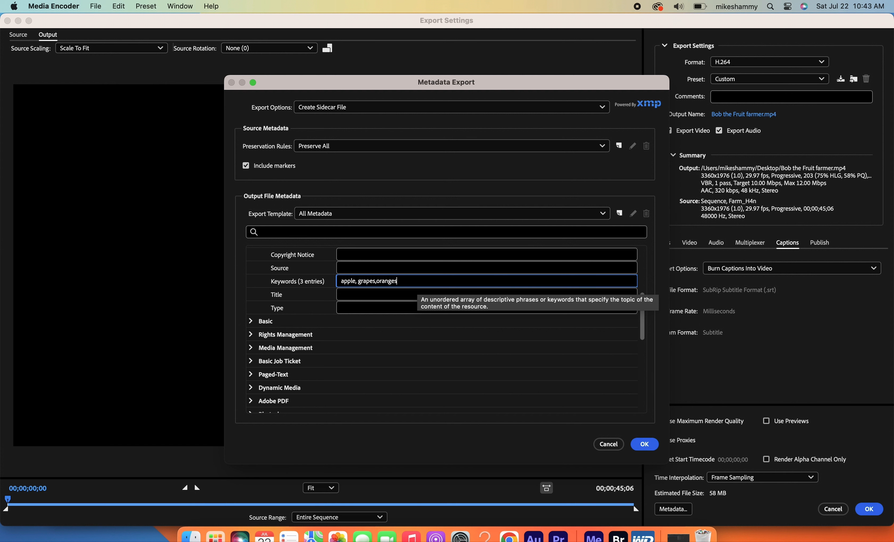
Step: Accept the metadata and export settings of the second output, and start the queue to encode both files
left_click(645, 445)
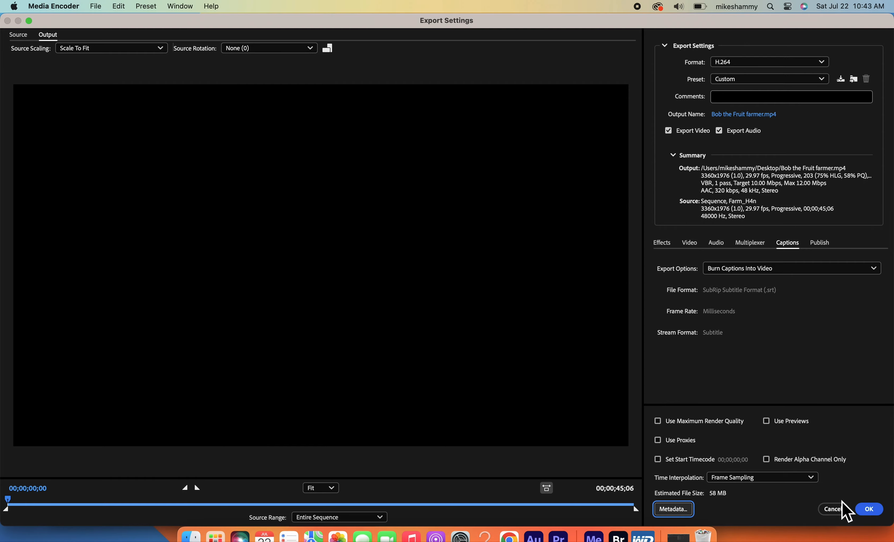
left_click(876, 511)
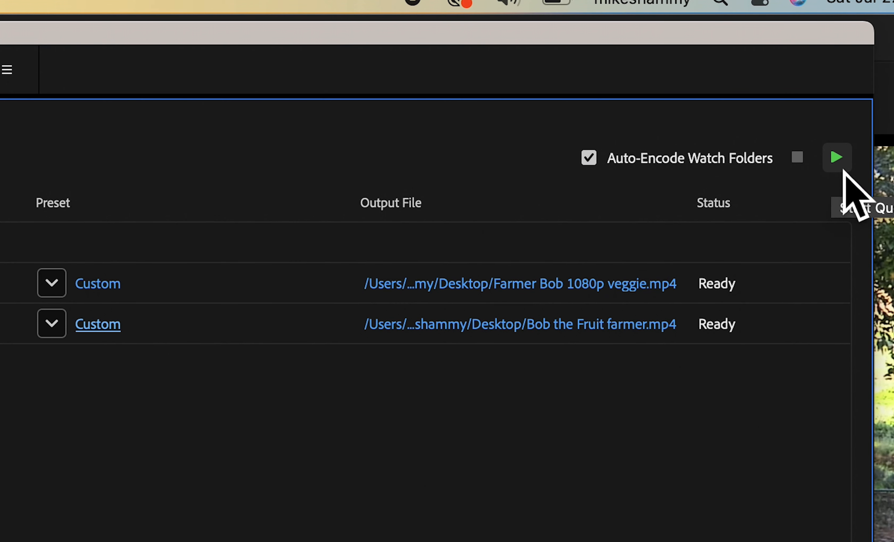
left_click(844, 168)
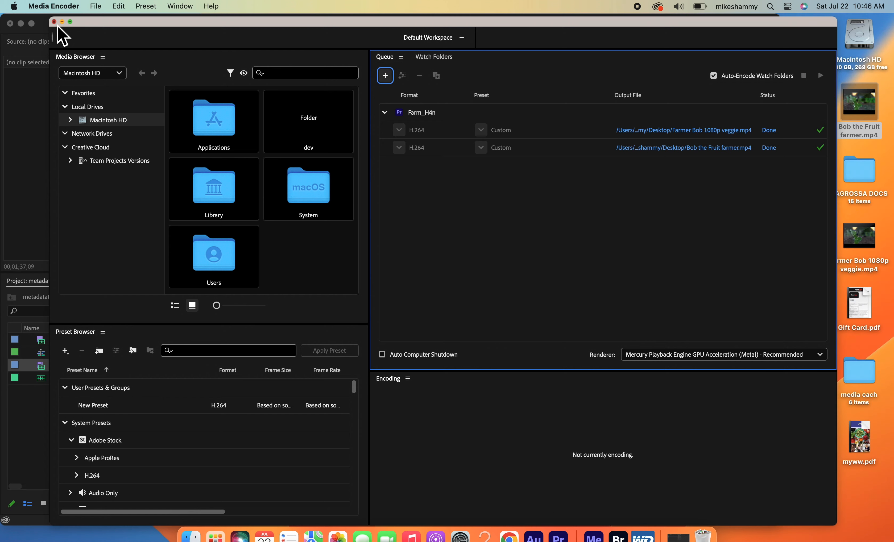
Step: Close Media Encoder to return to Premiere Pro, and place the desktop file Bob the Fruit farmer.mp4 on V1 after the veggie clip
left_click(56, 24)
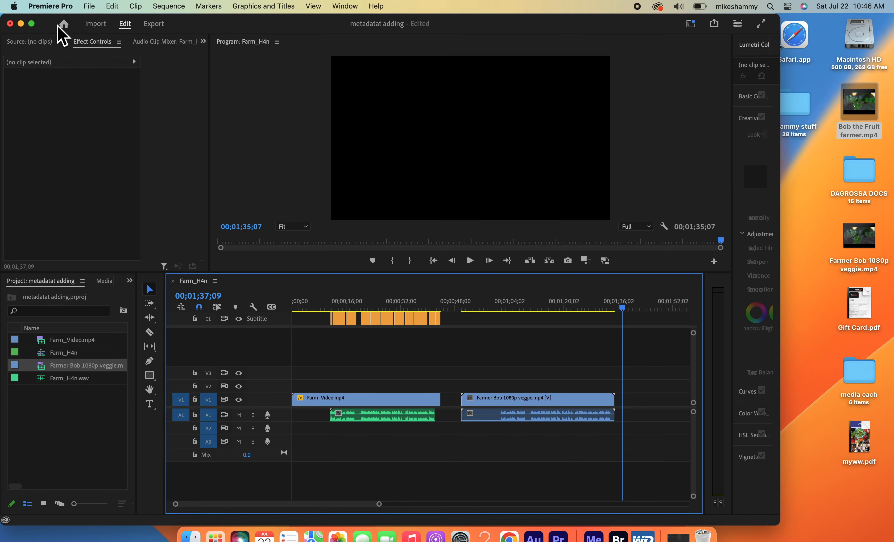
mouse_move(871, 237)
left_click_drag(866, 107, 635, 398)
Step: Select the Farmer Bob 1080p veggie clip in the timeline, widen the program window and display the clip's metadata
left_click(556, 309)
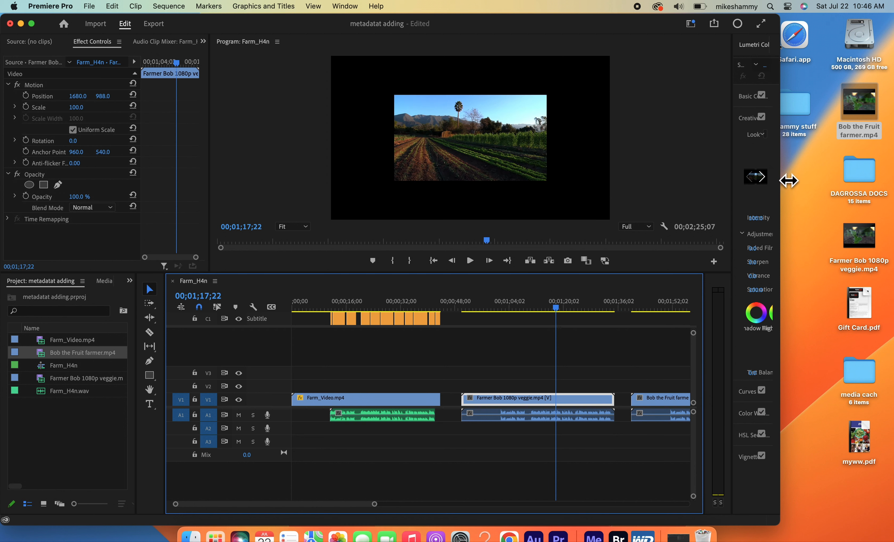
left_click_drag(796, 180, 892, 169)
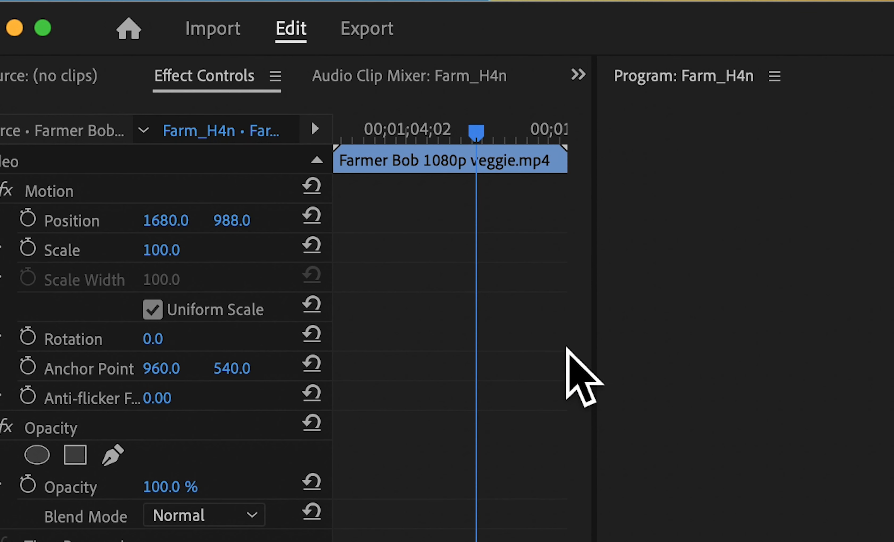
left_click(578, 76)
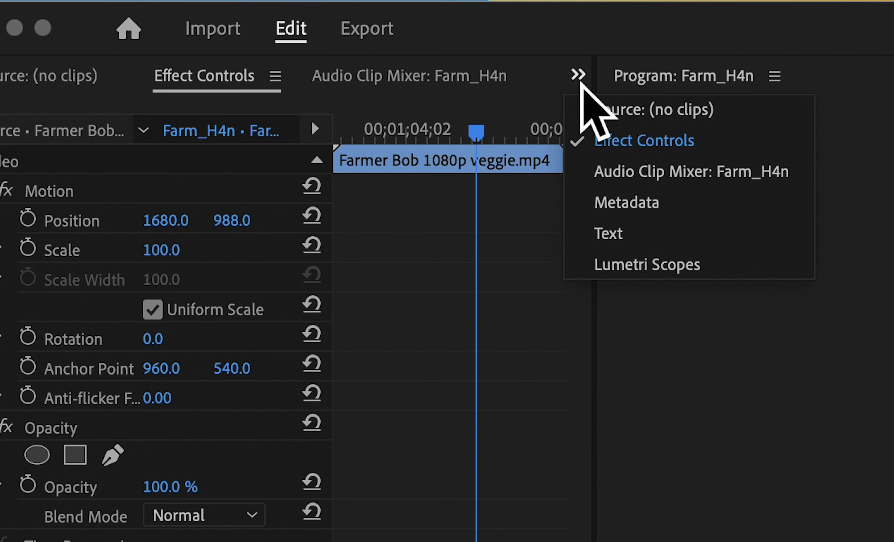
left_click(589, 84)
left_click(586, 78)
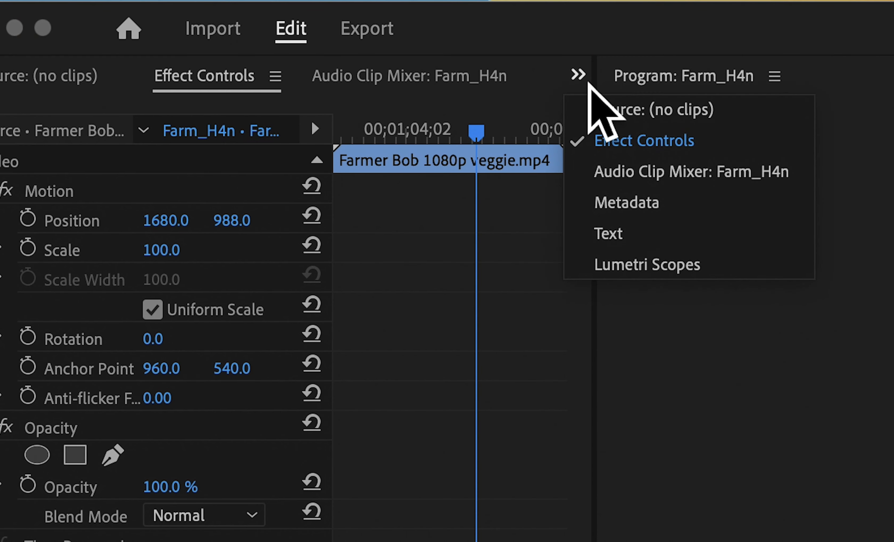
left_click(634, 210)
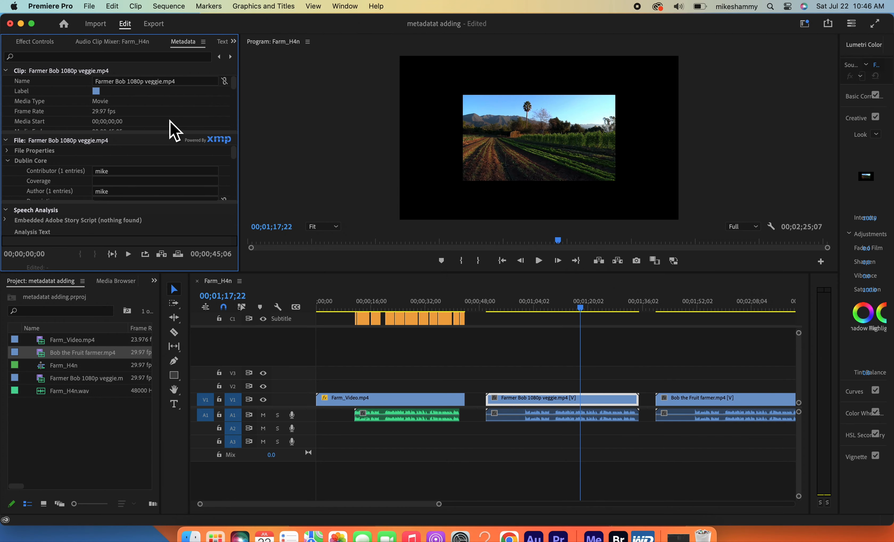
Step: Enlarge the metadata area and examine the veggie clip's Dublin Core contributor, author, keywords and title
left_click(348, 6)
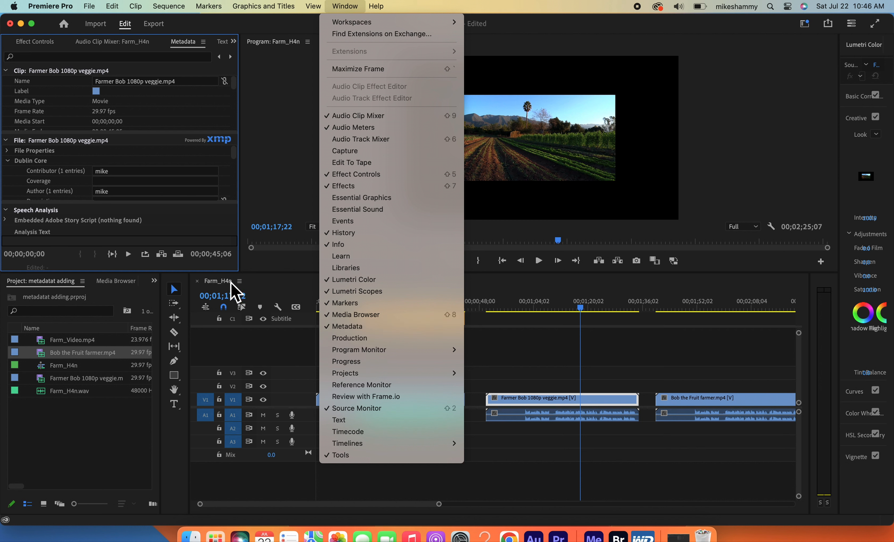
left_click(208, 238)
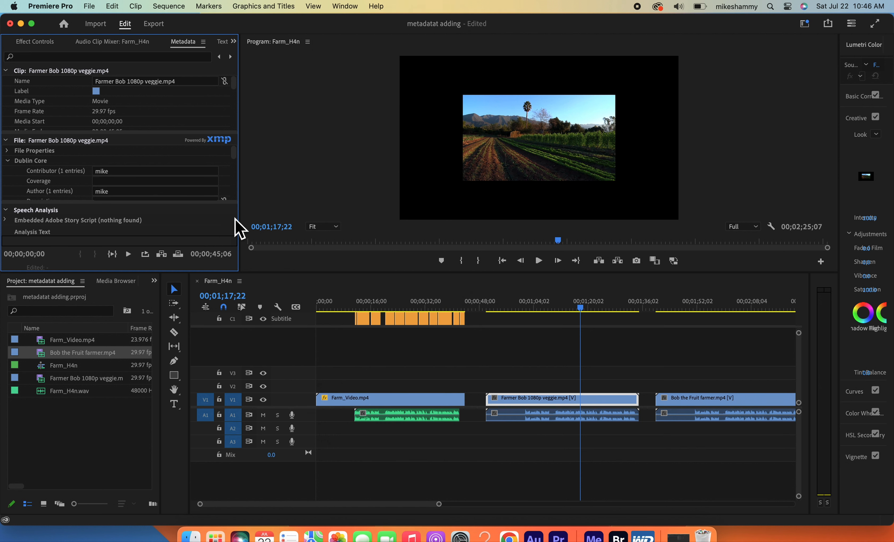
left_click_drag(237, 265, 394, 255)
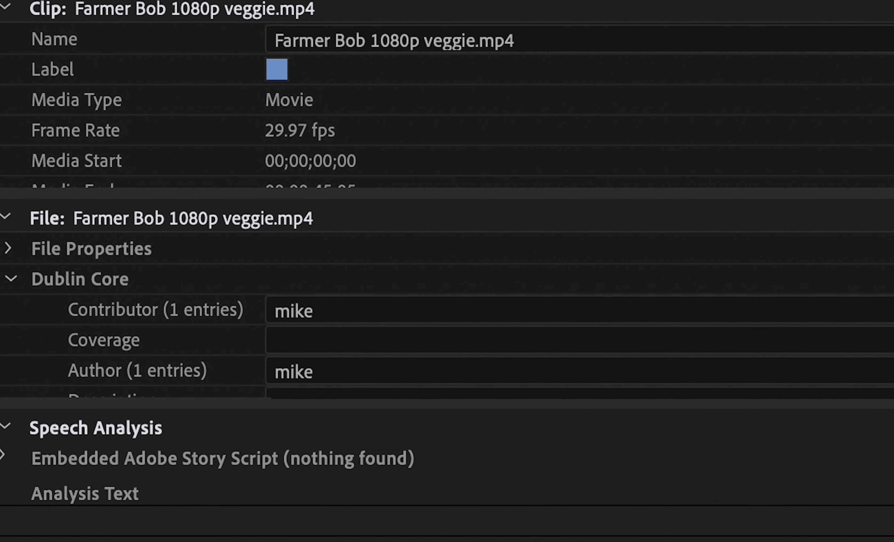
left_click_drag(405, 539, 405, 541)
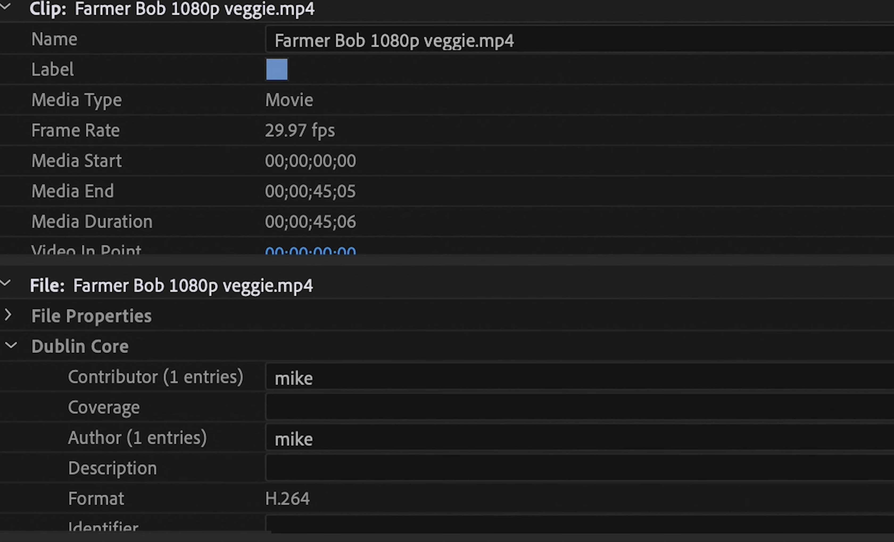
scroll(447, 139, "down", 5)
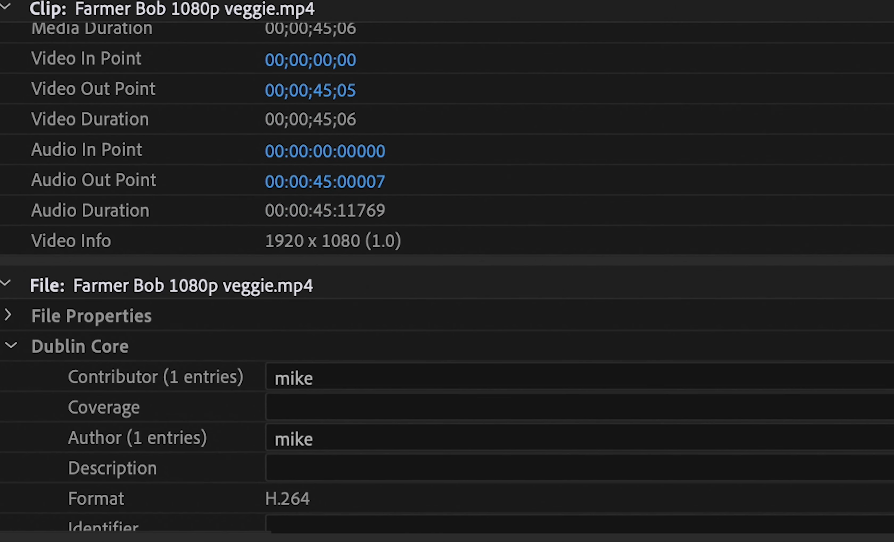
scroll(446, 417, "down", 10)
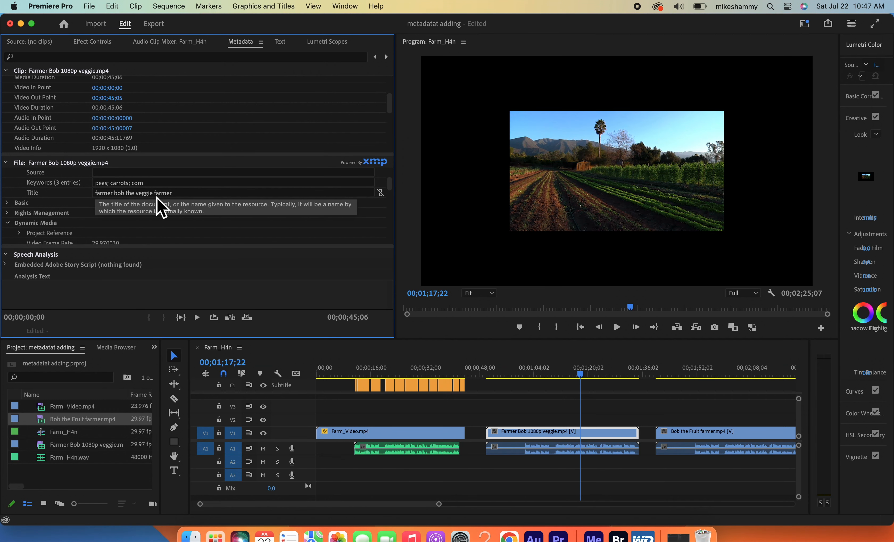
Step: Select the Bob the Fruit farmer clip at the playhead and examine its Dublin Core metadata, including the keywords
left_click(694, 375)
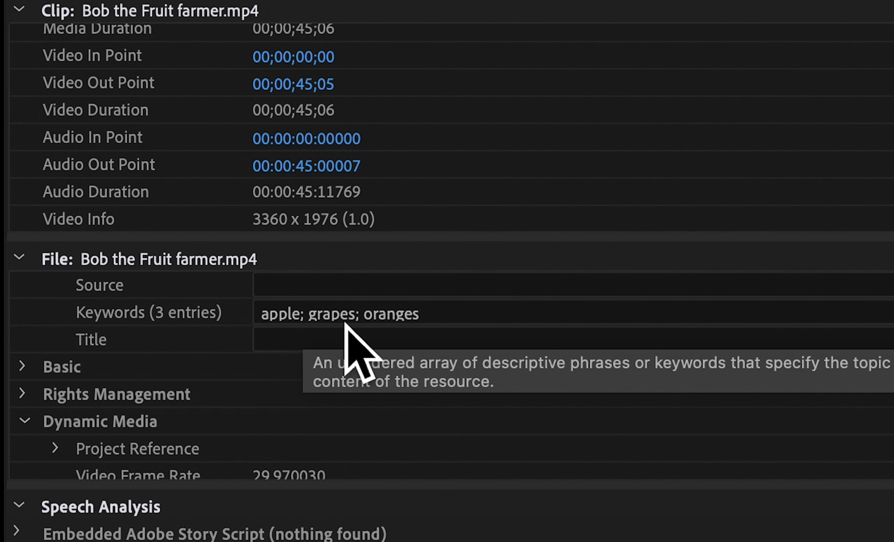
scroll(451, 377, "up", 10)
scroll(452, 377, "down", 3)
scroll(452, 376, "down", 5)
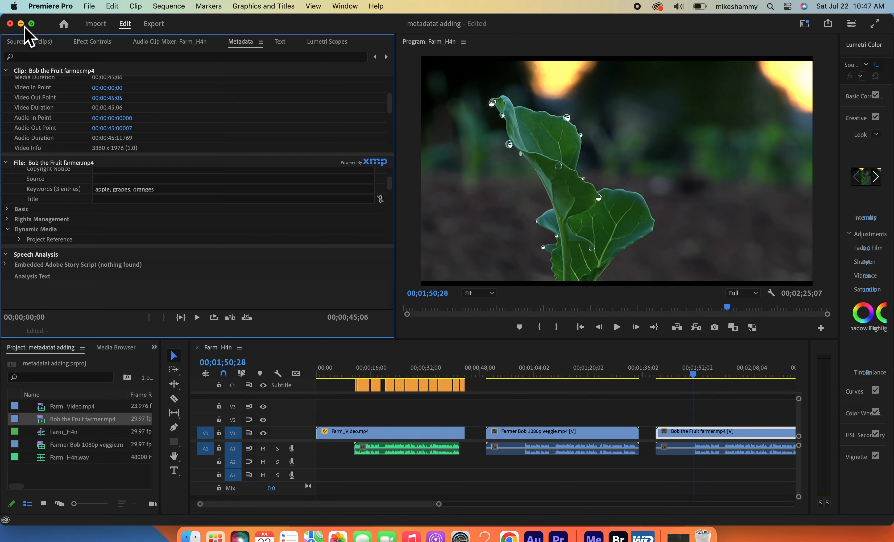
Step: Minimize Premiere Pro, switch to Adobe Bridge and select the Bob the Fruit farmer file on the Desktop to view its metadata
left_click(20, 24)
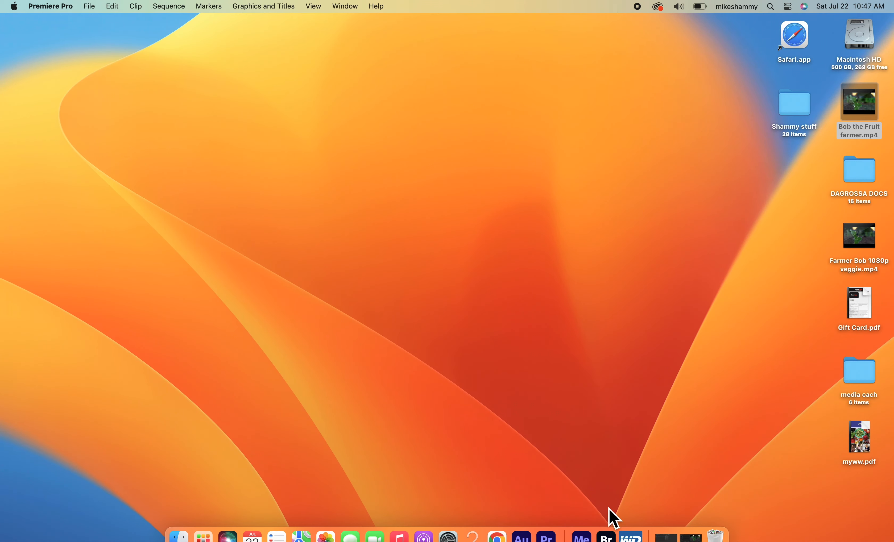
left_click(606, 537)
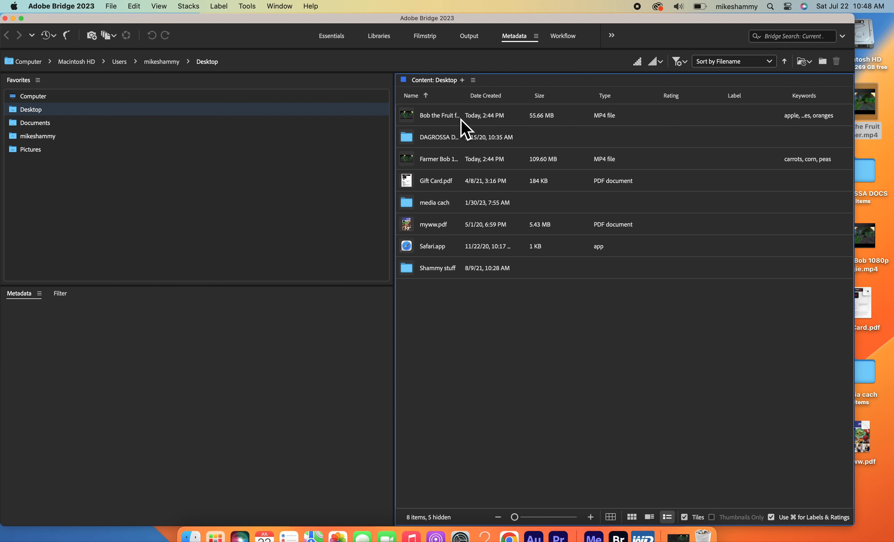
left_click(438, 124)
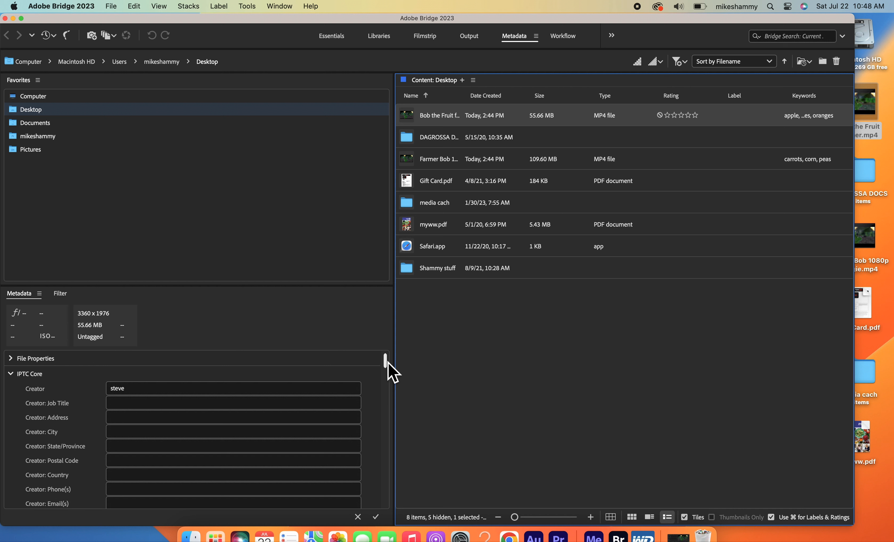
Step: Select the Farmer Bob 1080p veggie file on the Desktop and examine its IPTC Core creator and keywords
scroll(386, 367, "down", 1)
left_click(440, 164)
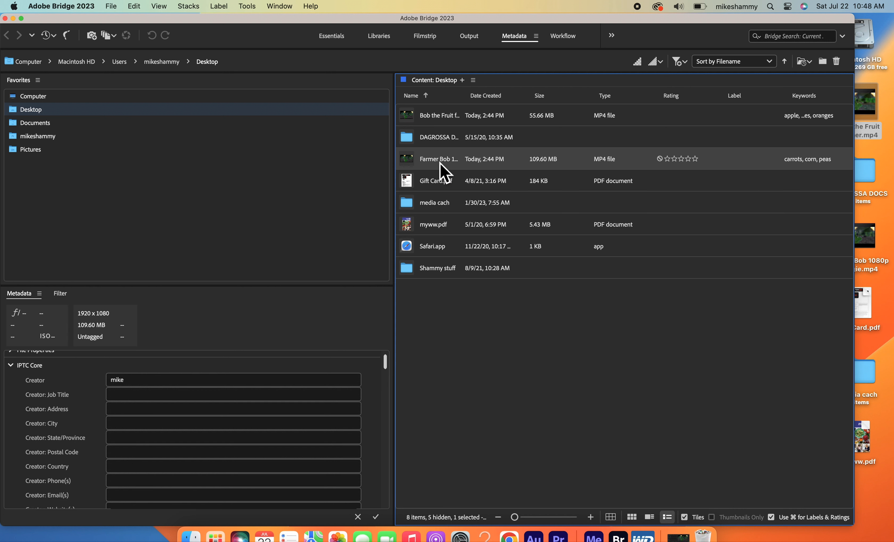
left_click(488, 370)
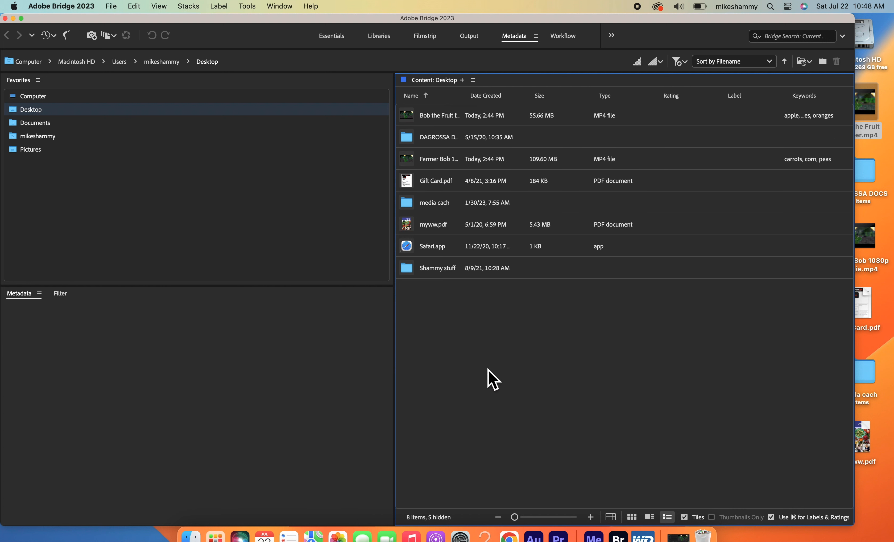
left_click(411, 163)
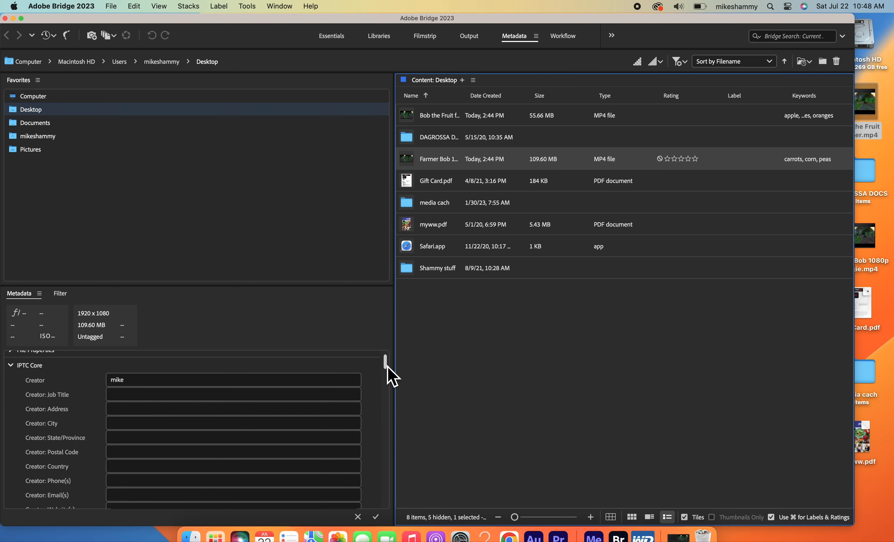
scroll(387, 367, "up", 1)
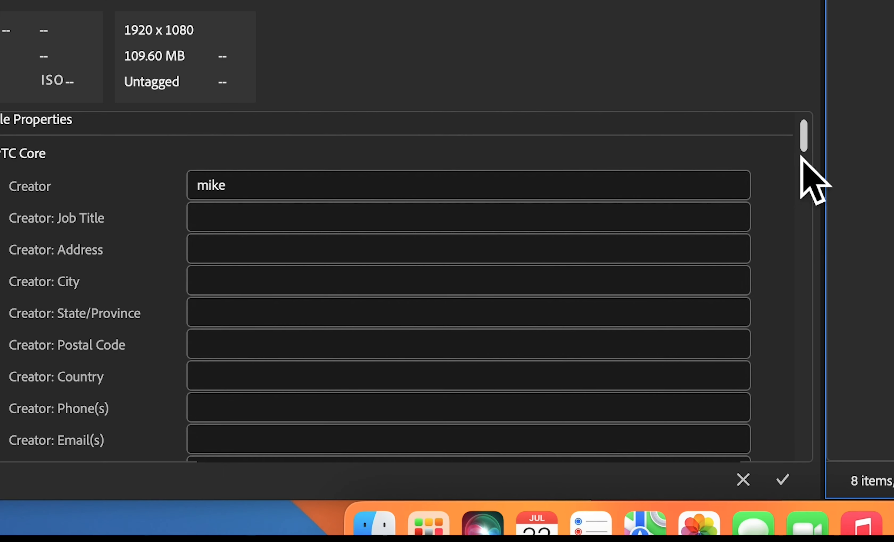
left_click_drag(805, 141, 805, 196)
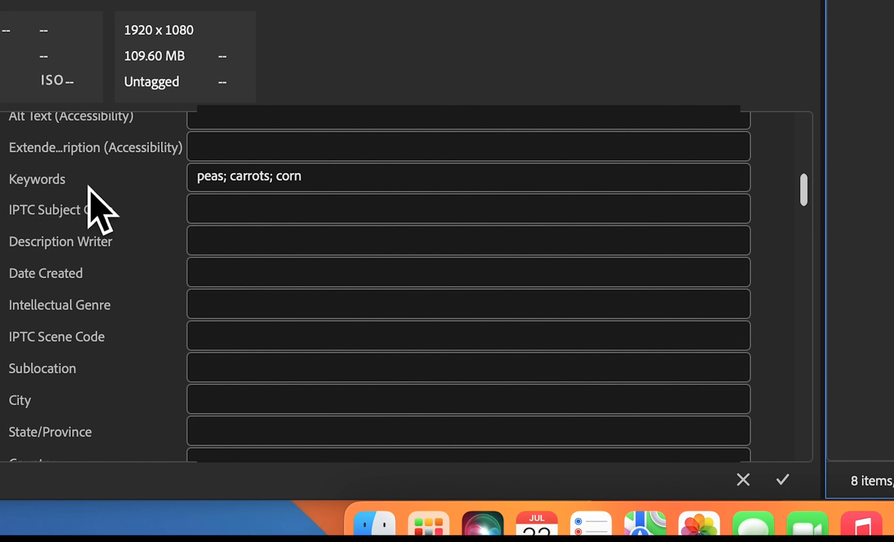
Step: Add the keywords vegitables, Bob, farmer, Ohio and tractor to the veggie file's IPTC Core metadata and apply them
left_click(345, 187)
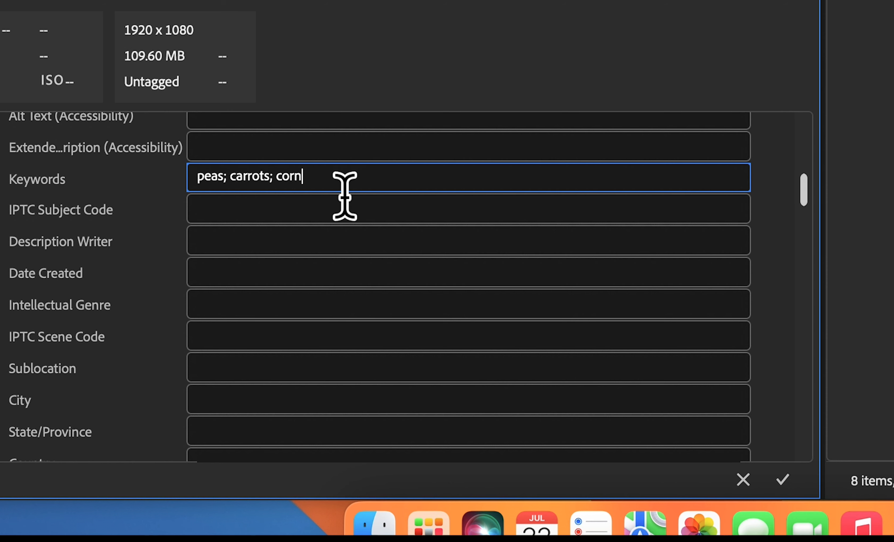
type(", vegitables, BOb")
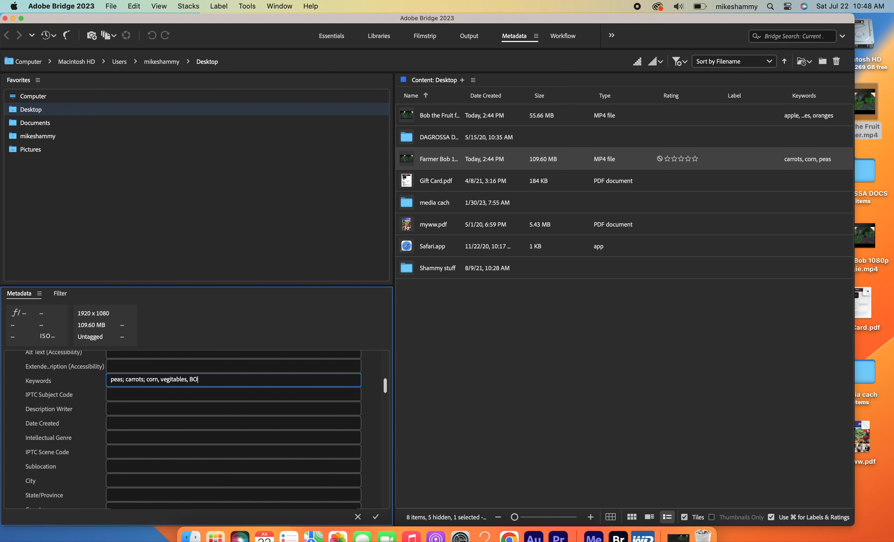
key("BackSpace")
type("ob, farmer, Ohio, tractor")
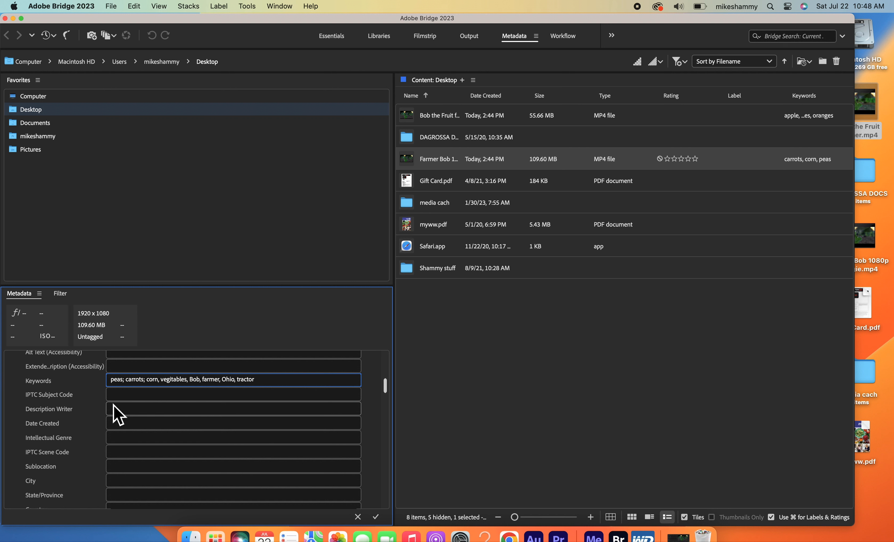
left_click(90, 400)
left_click(89, 382)
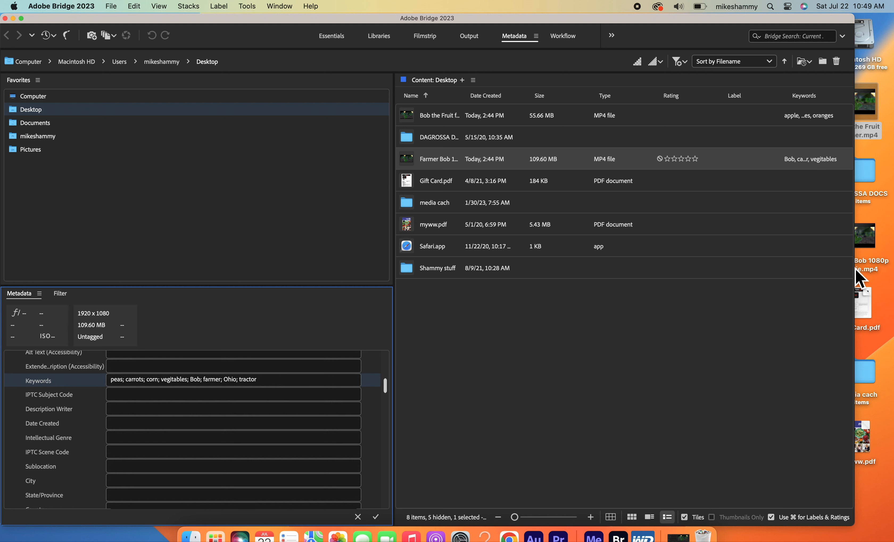
Step: Narrow the Bridge window to uncover the desktop files, select the Bob the Fruit farmer file and bring up its IPTC Core keywords
left_click_drag(863, 275, 821, 273)
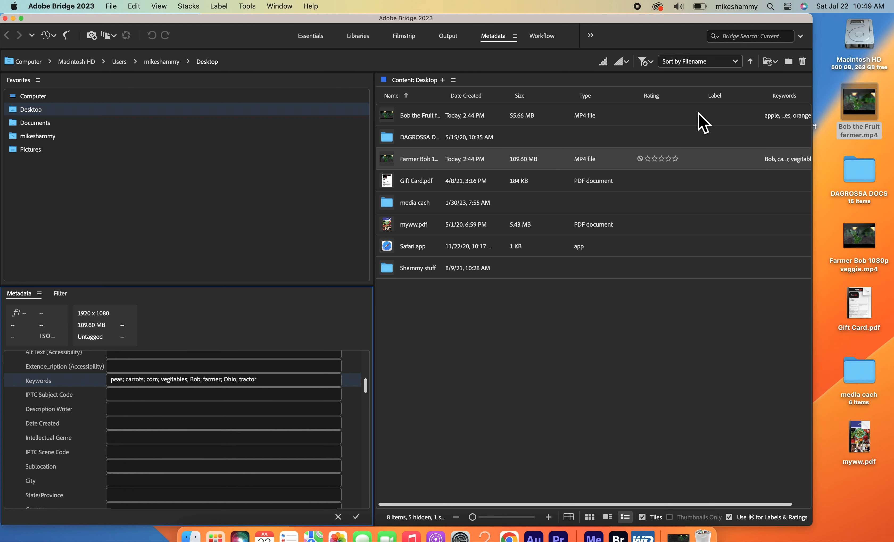
double_click(433, 118)
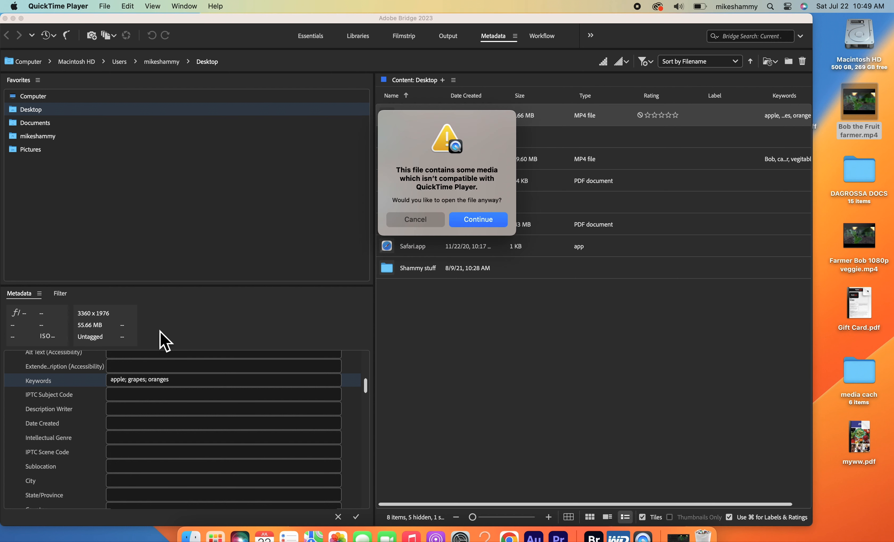
left_click(438, 220)
left_click(432, 126)
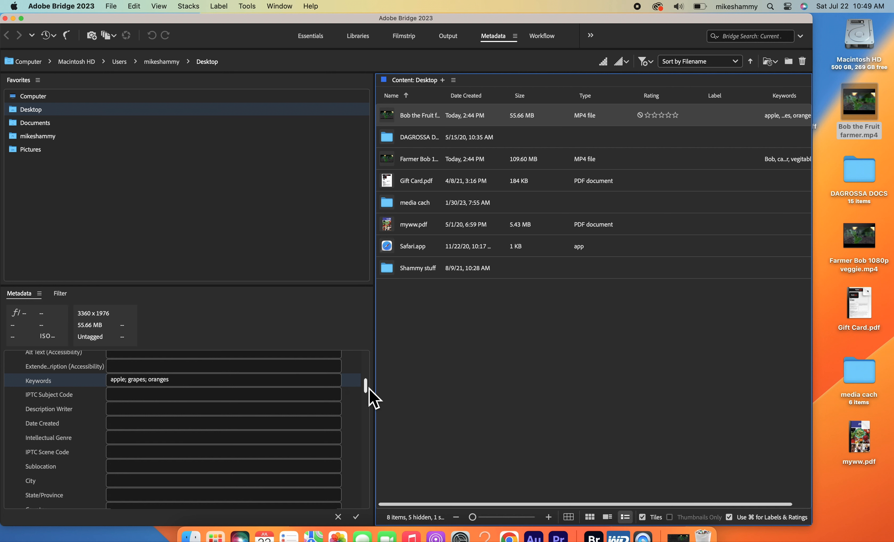
left_click_drag(369, 388, 367, 371)
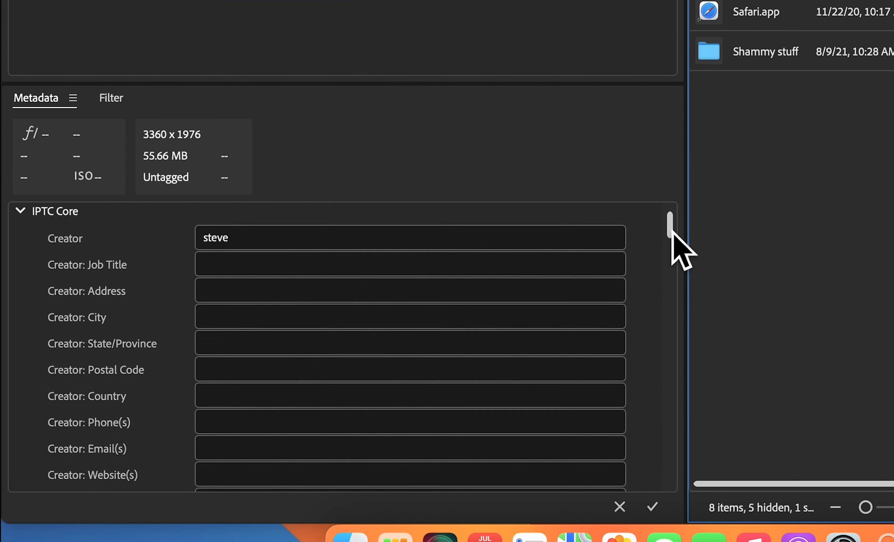
left_click_drag(671, 233, 672, 272)
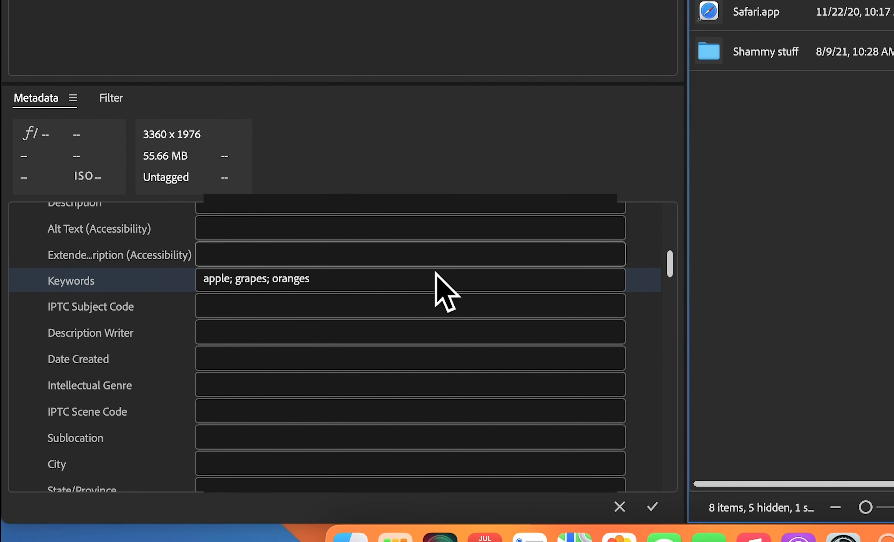
Step: Add the keywords Bob the fruit farmer, Florida and farming to the fruit farmer file's metadata and apply them
left_click(331, 288)
type(", BO")
key("BackSpace")
key("BackSpace")
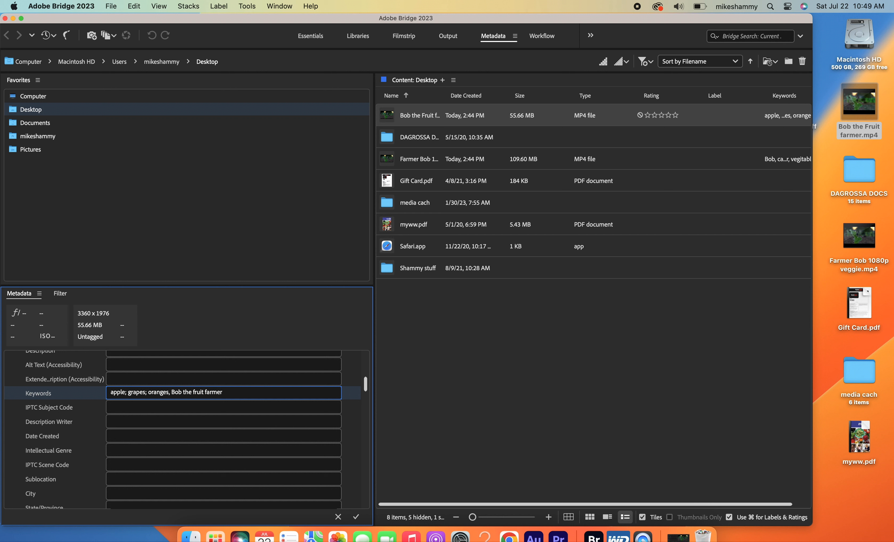
type(", Florida, farming")
left_click(360, 521)
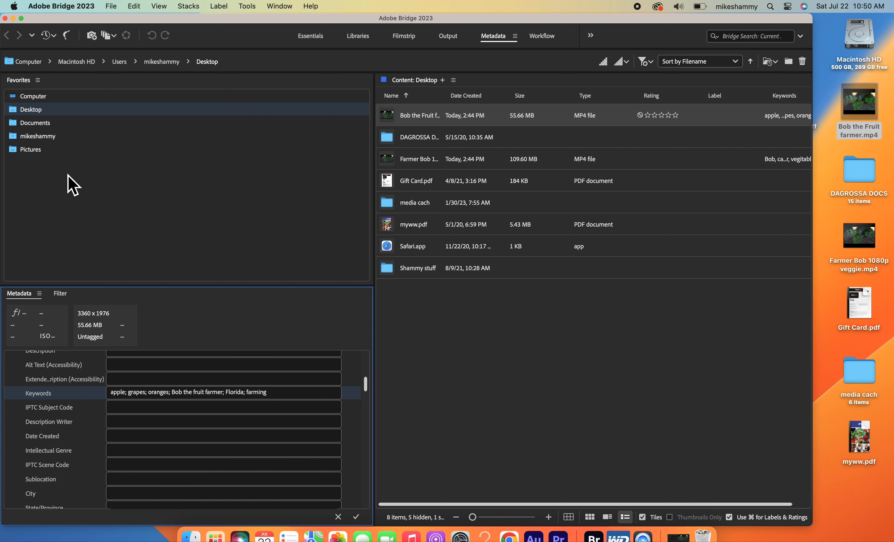
Step: Close Bridge, switch back to Premiere Pro and examine the keywords of the veggie and Bob the Fruit farmer clips
key("super+q")
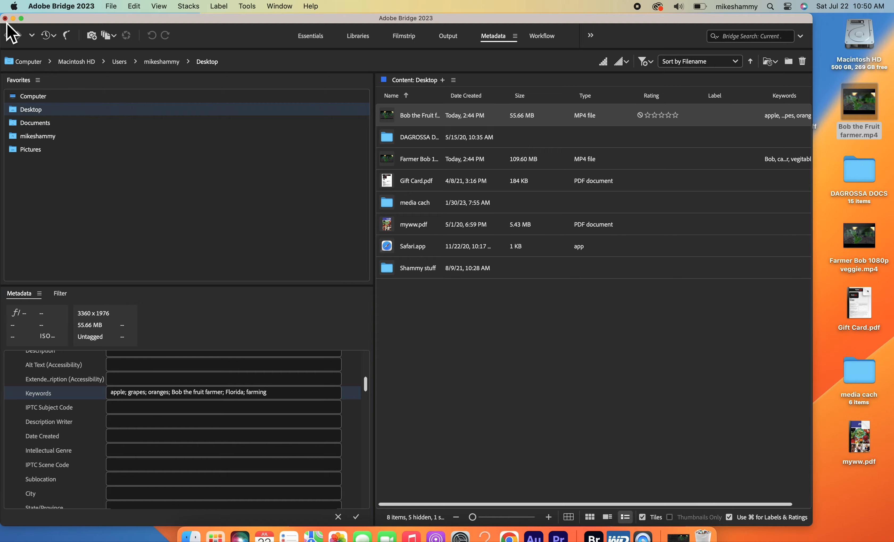
left_click(679, 536)
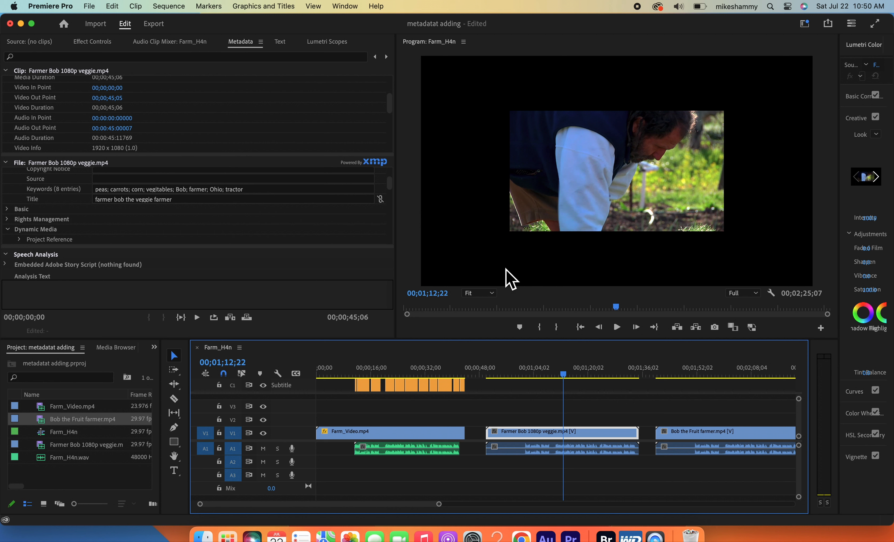
left_click(710, 375)
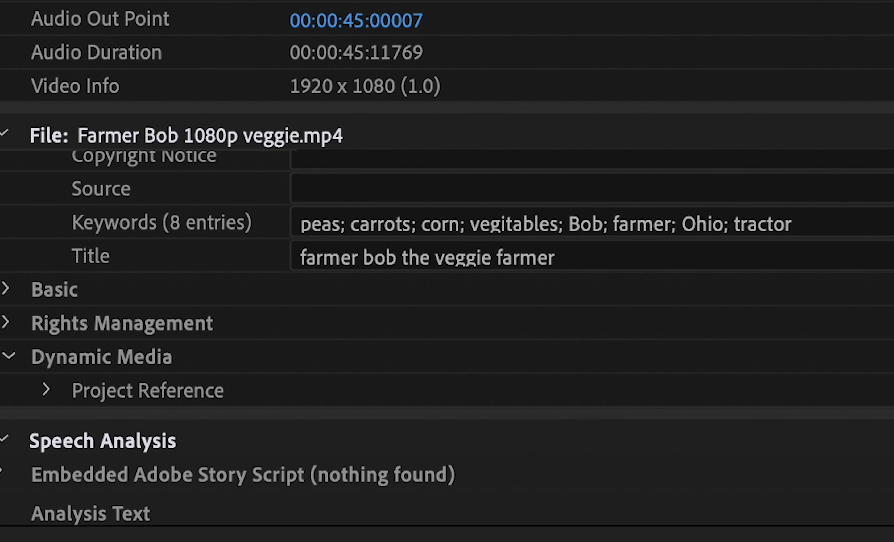
key("Down")
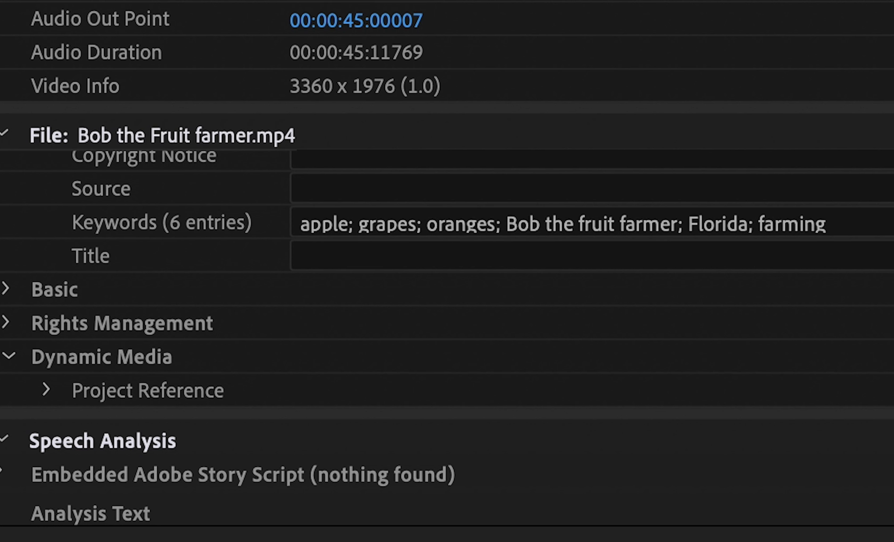